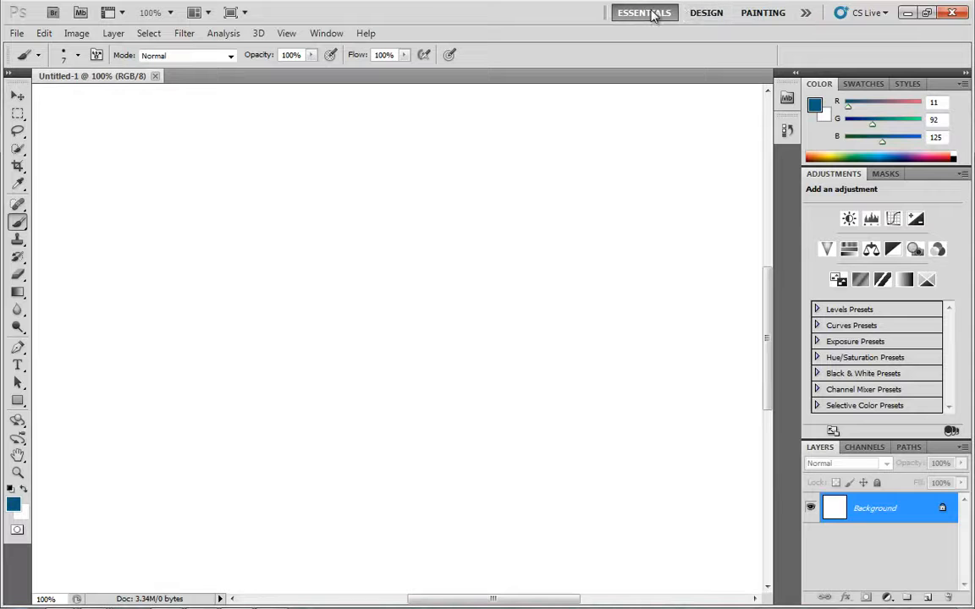
Reset the Essentials workspace and show the document history, enlarged to fit more states.
{"action": "left_click", "coordinate": [807, 14]}
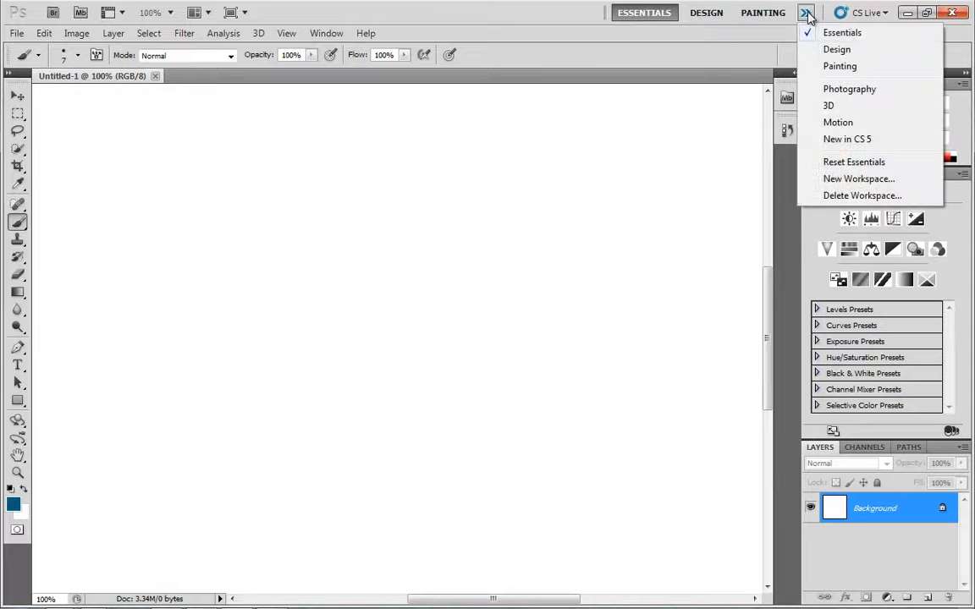
{"action": "left_click", "coordinate": [856, 165]}
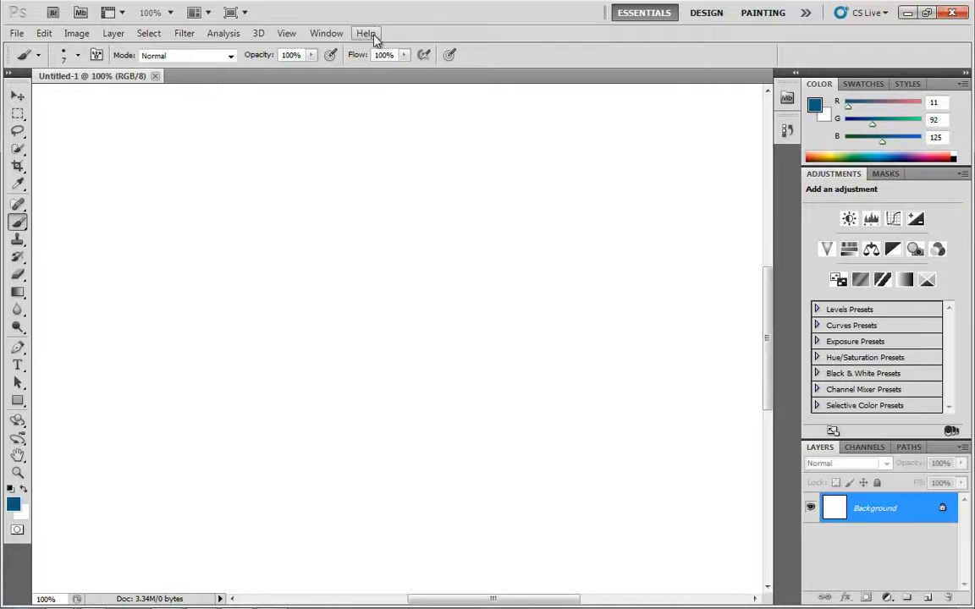
{"action": "left_click", "coordinate": [327, 35]}
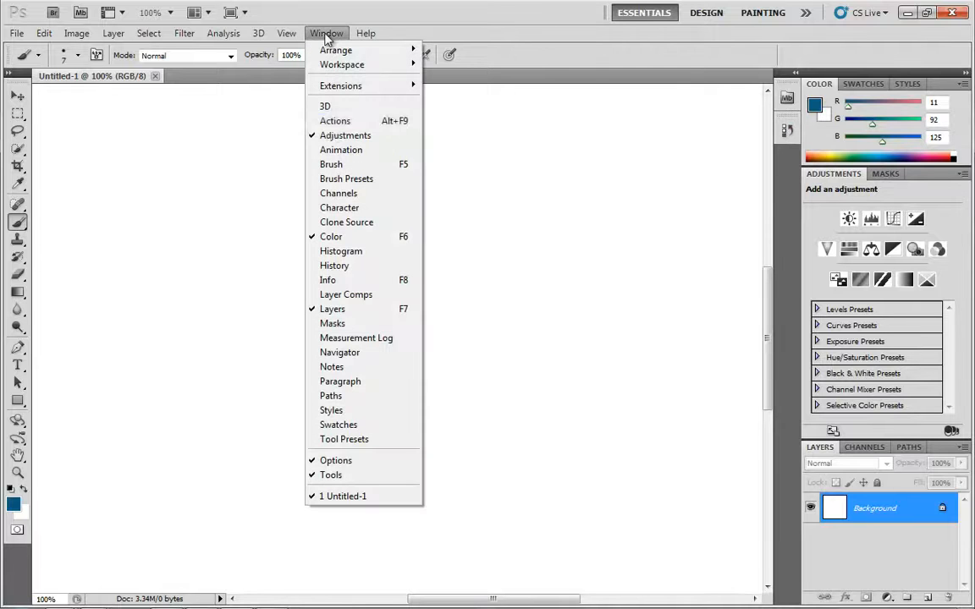
{"action": "left_click", "coordinate": [335, 266]}
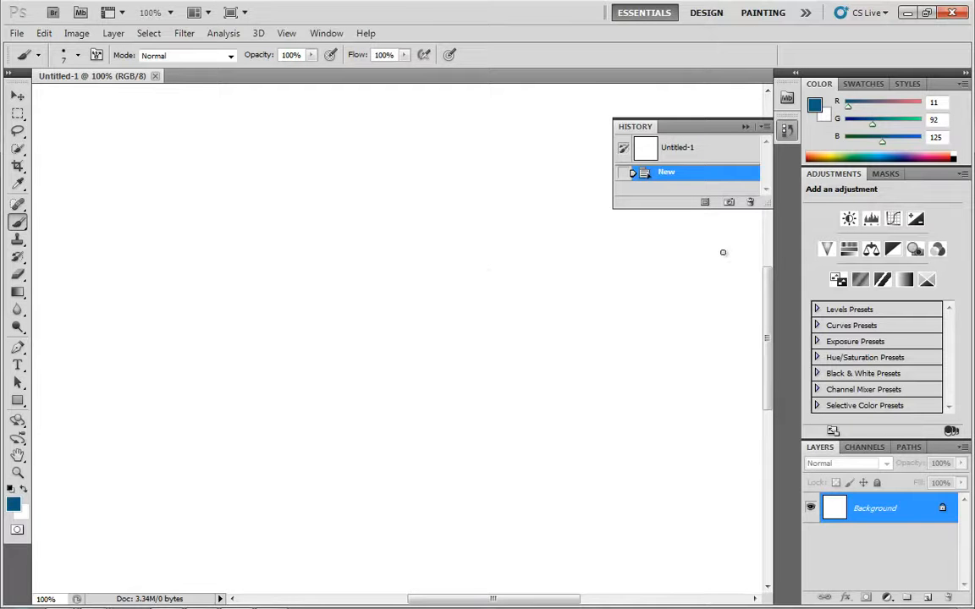
{"action": "left_click_drag", "start_coordinate": [767, 207], "coordinate": [767, 414]}
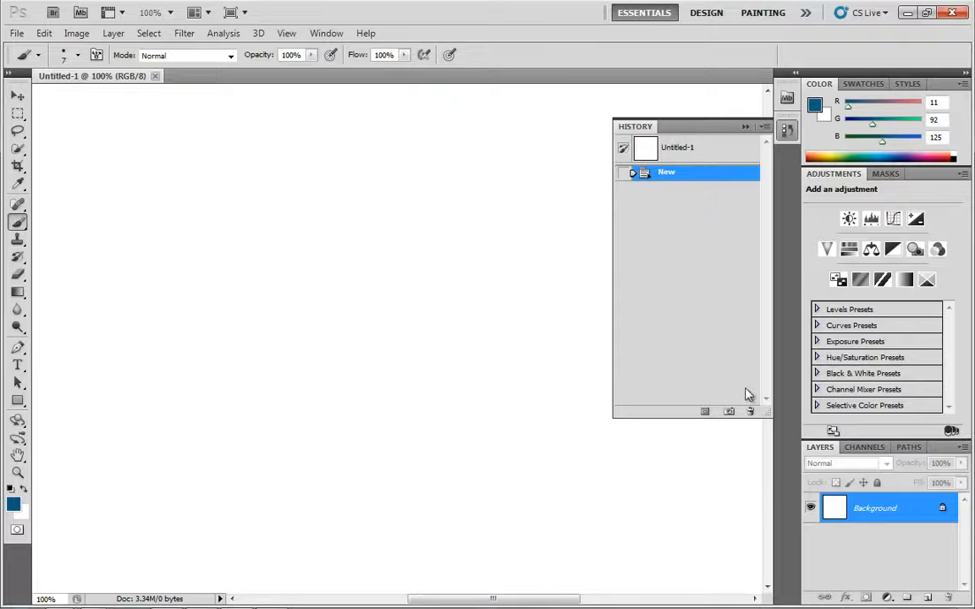
Close the open untitled document and create a new blank white one.
{"action": "left_click", "coordinate": [155, 76]}
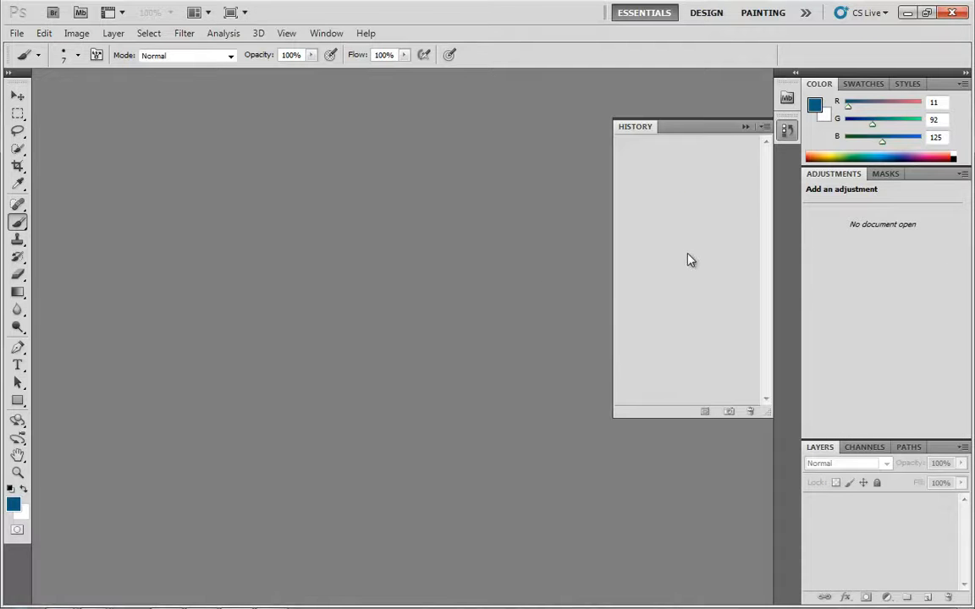
{"action": "left_click", "coordinate": [17, 33]}
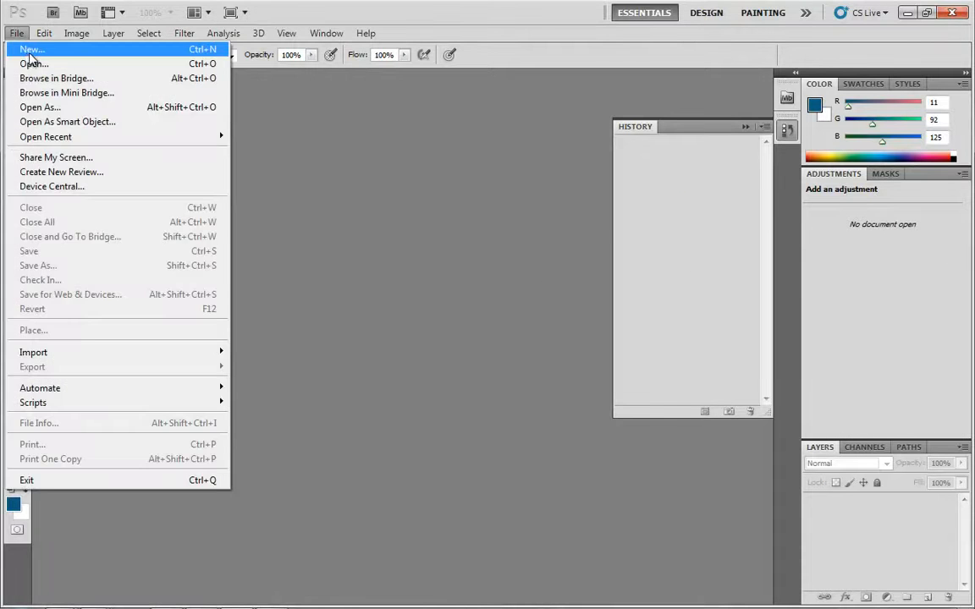
{"action": "left_click", "coordinate": [28, 44]}
{"action": "left_click", "coordinate": [635, 226]}
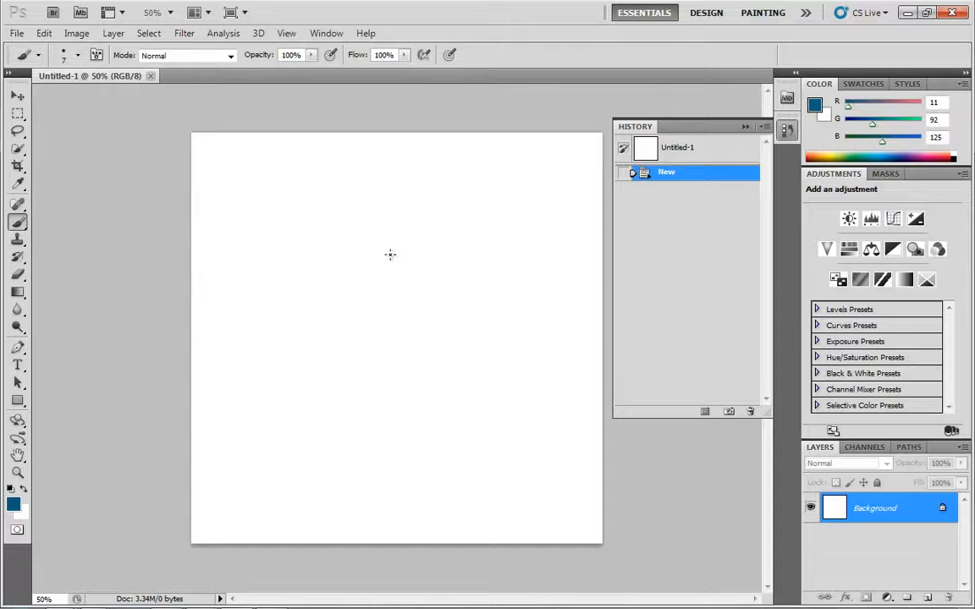
Paint a blue smiley face with two vertical strokes for eyes and a curved stroke for the mouth.
{"action": "left_click_drag", "start_coordinate": [392, 225], "coordinate": [397, 299]}
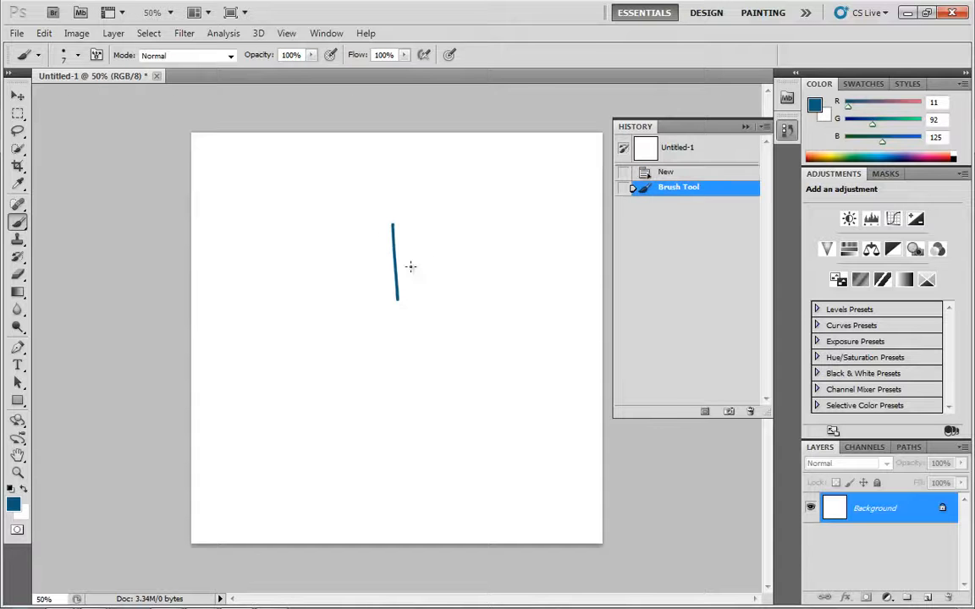
{"action": "left_click_drag", "start_coordinate": [426, 224], "coordinate": [432, 301]}
{"action": "mouse_move", "coordinate": [361, 305]}
{"action": "left_mouse_down"}
{"action": "mouse_move", "coordinate": [370, 332]}
{"action": "mouse_move", "coordinate": [406, 362]}
{"action": "mouse_move", "coordinate": [456, 344]}
{"action": "mouse_move", "coordinate": [470, 296]}
{"action": "left_mouse_up"}
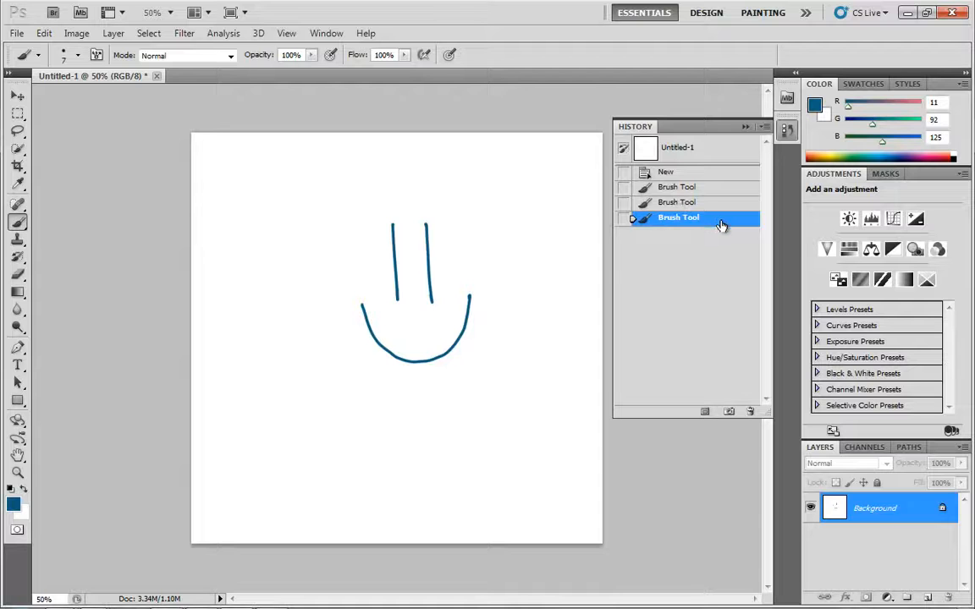
Step back through the history states to the blank document and forward again to the last brush stroke.
{"action": "left_click", "coordinate": [677, 202]}
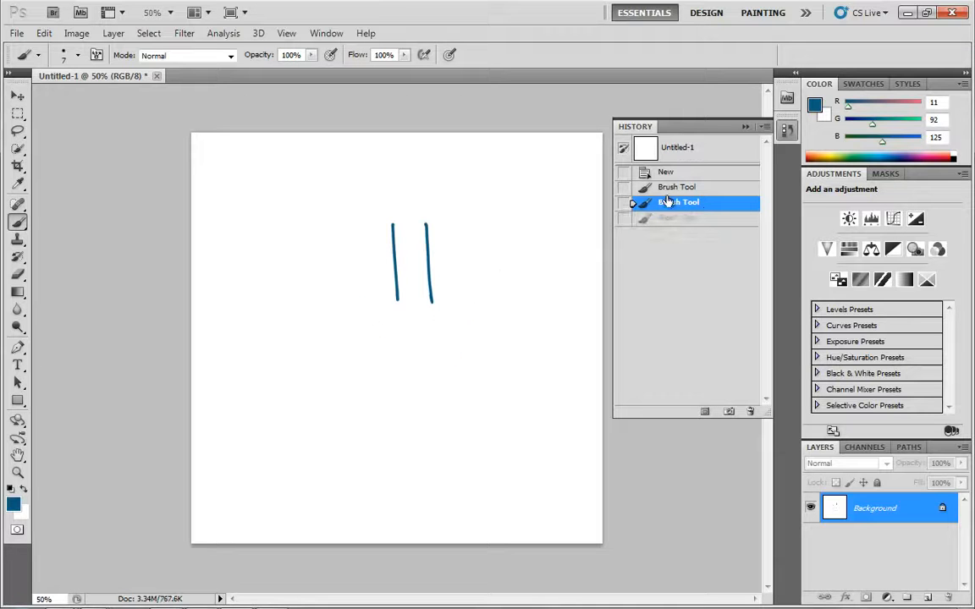
{"action": "left_click", "coordinate": [672, 190]}
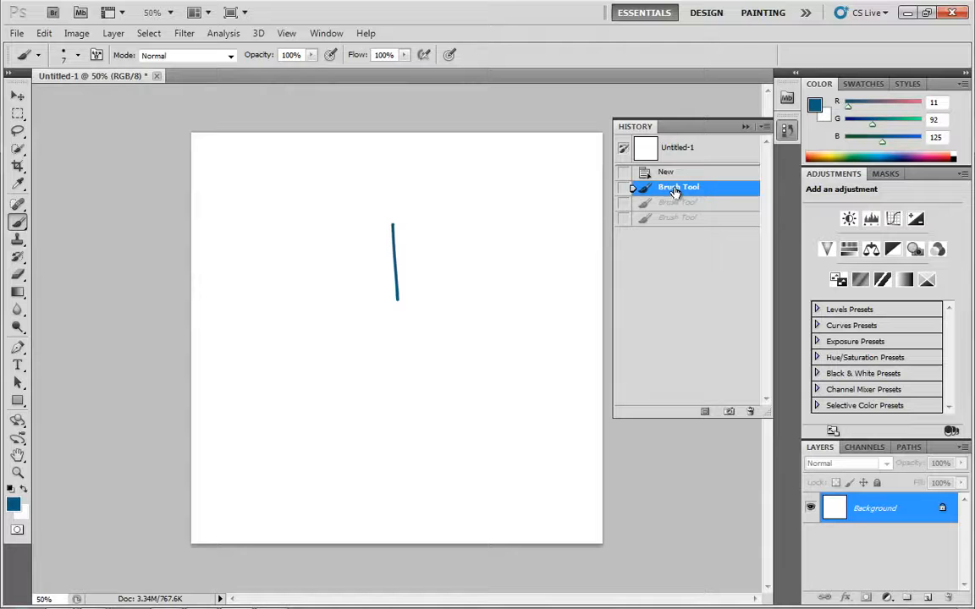
{"action": "left_click", "coordinate": [648, 172]}
{"action": "left_click", "coordinate": [682, 187]}
{"action": "left_click", "coordinate": [681, 202]}
{"action": "left_click", "coordinate": [681, 218]}
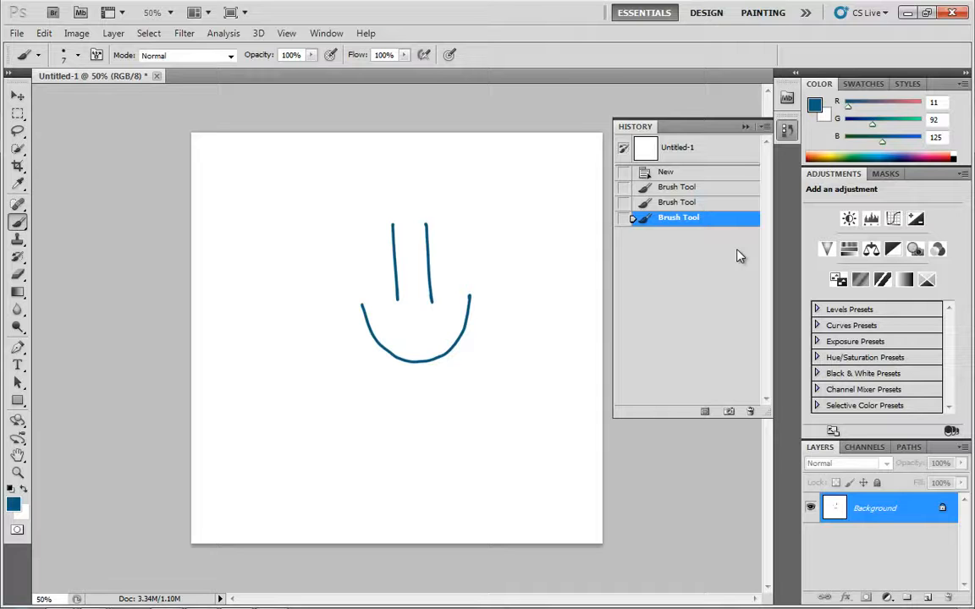
Undo all three brush strokes one at a time and redo them, repeating the cycle three times.
{"action": "key", "text": "ctrl+alt+z"}
{"action": "key", "text": "ctrl+alt+z"}
{"action": "key", "text": "ctrl+alt+z"}
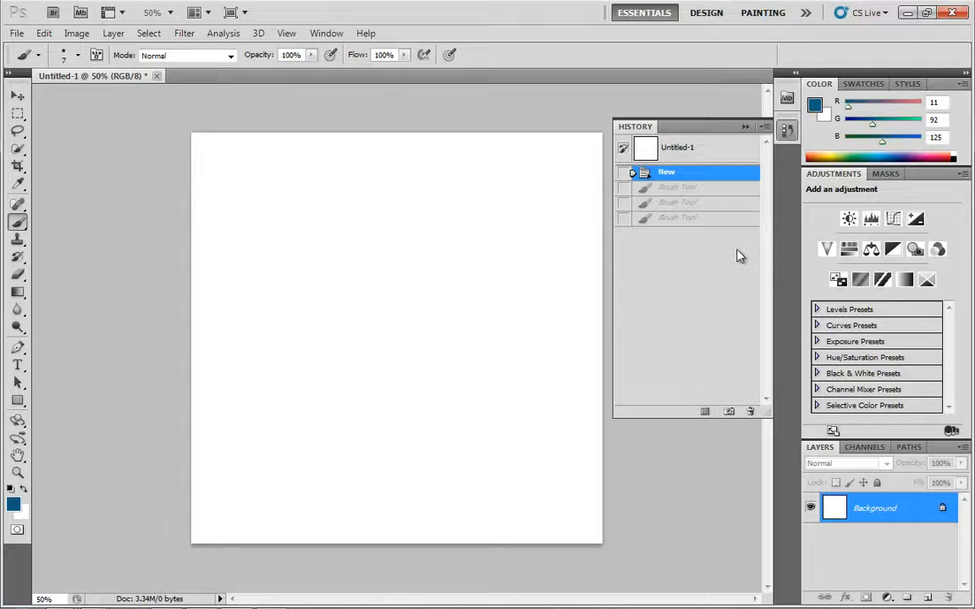
{"action": "key", "text": "ctrl+shift+z"}
{"action": "key", "text": "ctrl+shift+z"}
{"action": "key", "text": "ctrl+shift+z"}
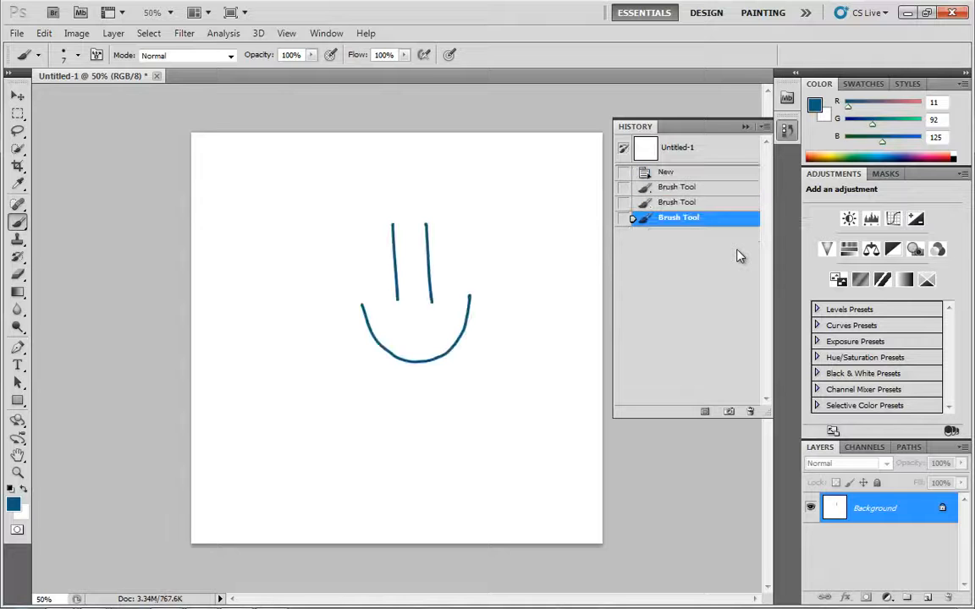
{"action": "key", "text": "ctrl+alt+z"}
{"action": "key", "text": "ctrl+alt+z"}
{"action": "key", "text": "ctrl+alt+z"}
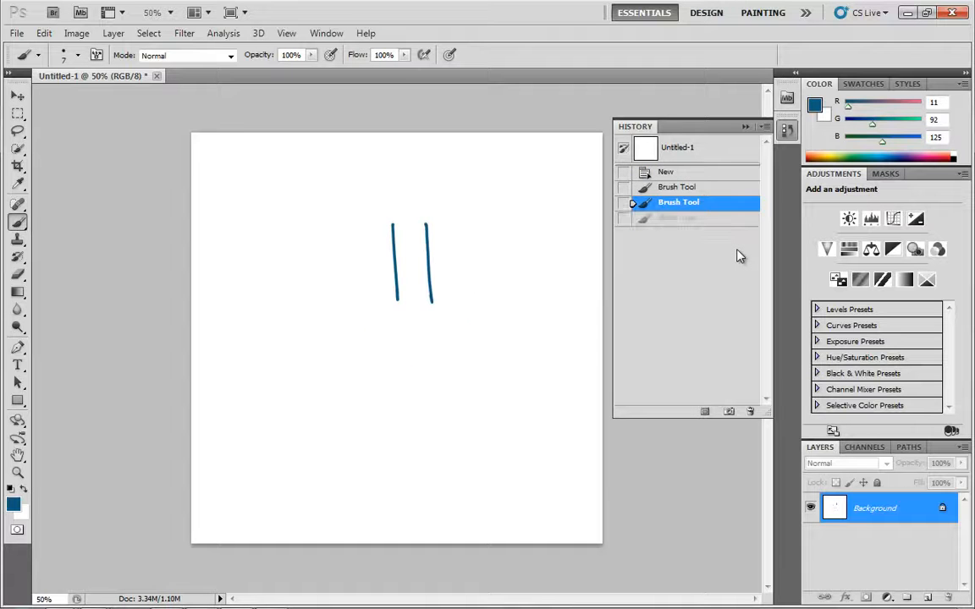
{"action": "key", "text": "ctrl+shift+z"}
{"action": "key", "text": "ctrl+shift+z"}
{"action": "key", "text": "ctrl+shift+z"}
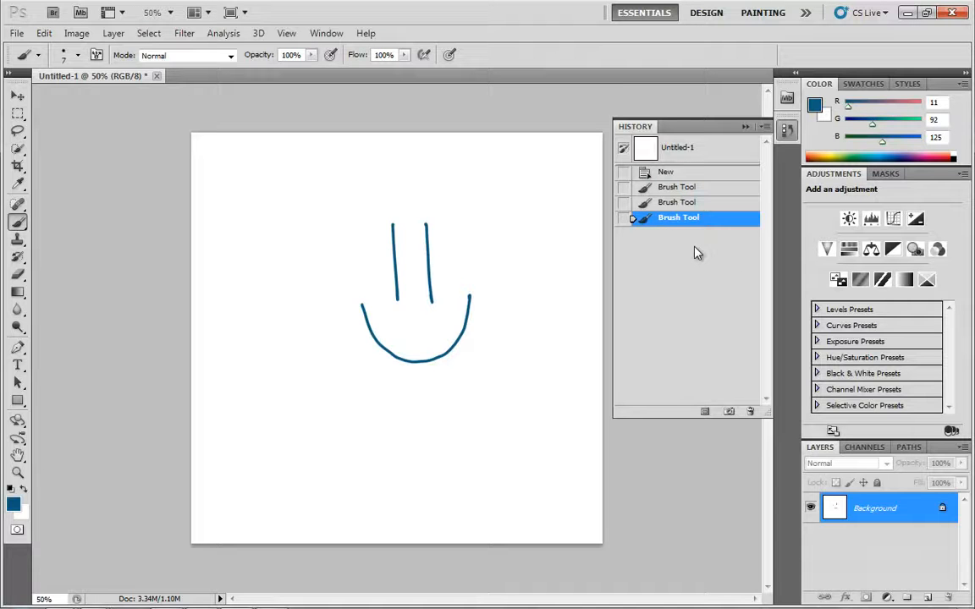
{"action": "key", "text": "ctrl+alt+z"}
{"action": "key", "text": "ctrl+alt+z"}
{"action": "key", "text": "ctrl+alt+z"}
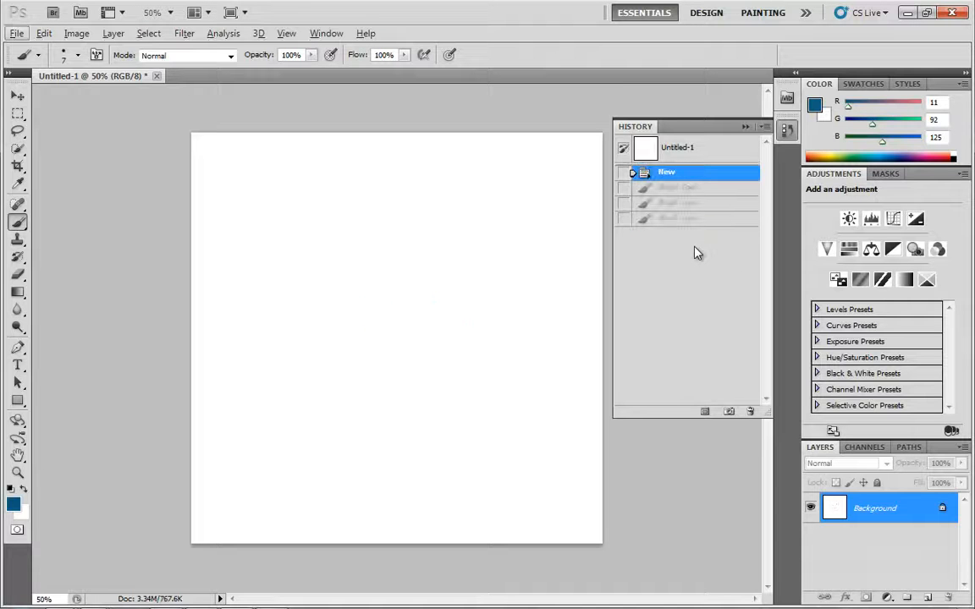
{"action": "key", "text": "ctrl+shift+z"}
{"action": "key", "text": "ctrl+shift+z"}
{"action": "key", "text": "ctrl+shift+z"}
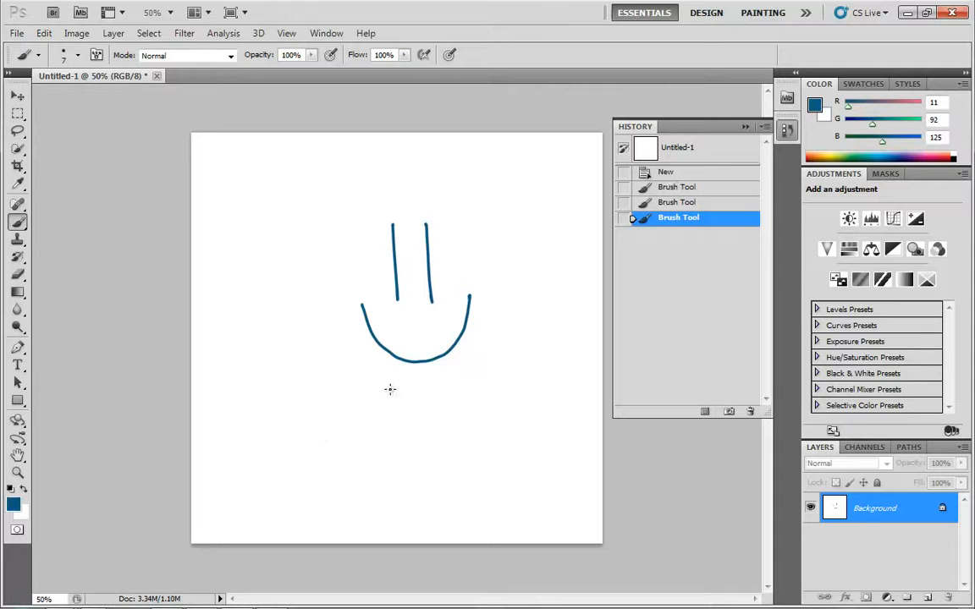
Set the foreground color to dark red with RGB values 160, 19, 19.
{"action": "left_click", "coordinate": [13, 504]}
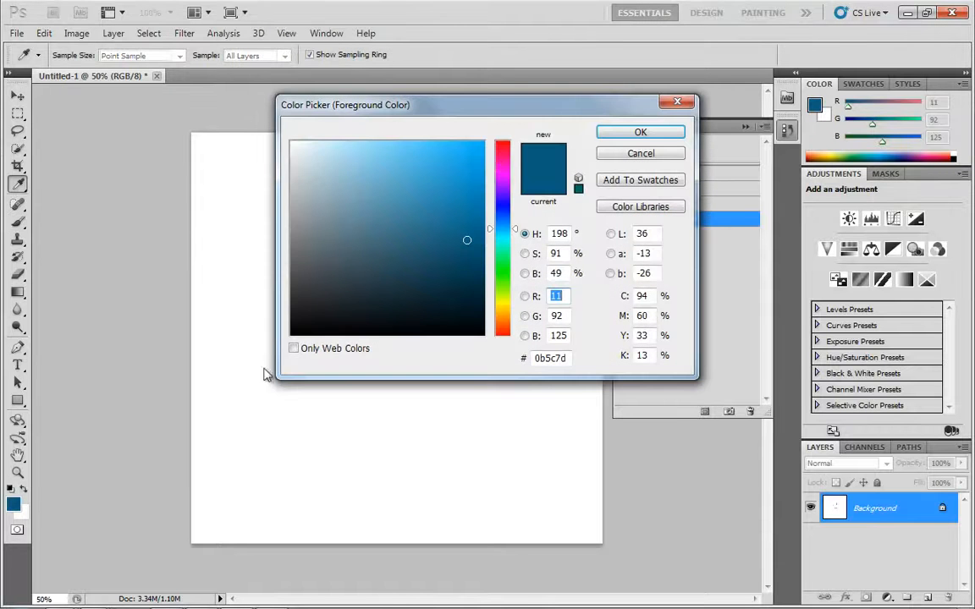
{"action": "left_click", "coordinate": [502, 153]}
{"action": "left_click_drag", "start_coordinate": [502, 155], "coordinate": [502, 140]}
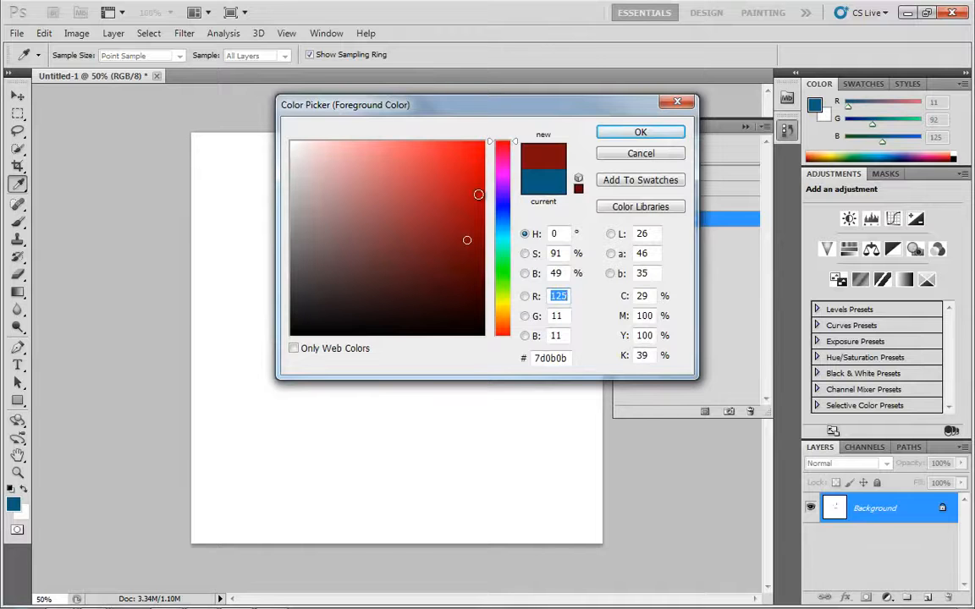
{"action": "left_click", "coordinate": [461, 213]}
{"action": "left_click", "coordinate": [641, 132]}
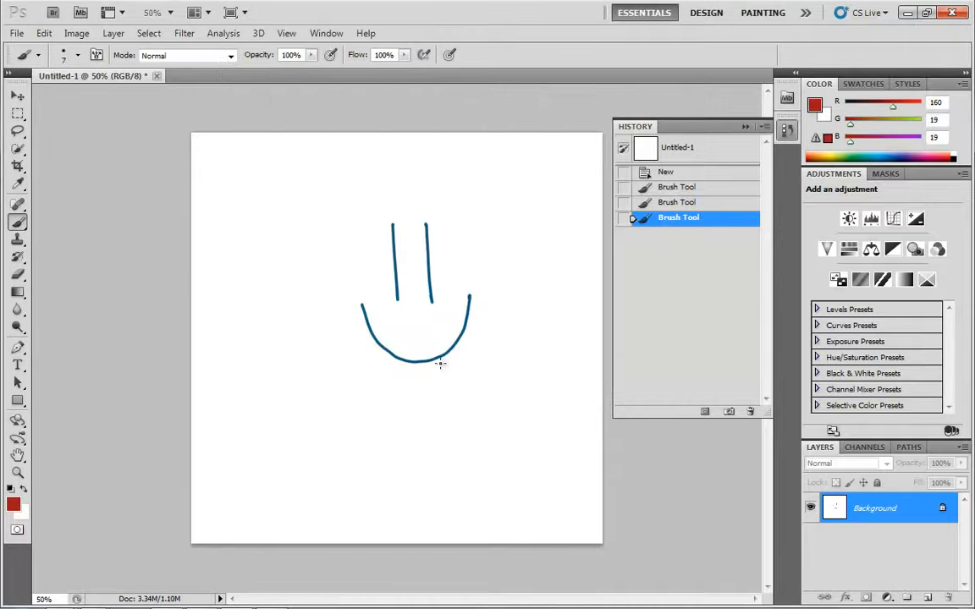
Paint a beard of short red strokes just below the smiley's mouth.
{"action": "left_click_drag", "start_coordinate": [403, 374], "coordinate": [411, 397]}
{"action": "left_click_drag", "start_coordinate": [410, 376], "coordinate": [420, 398]}
{"action": "left_click_drag", "start_coordinate": [421, 376], "coordinate": [428, 396]}
{"action": "left_click_drag", "start_coordinate": [433, 377], "coordinate": [440, 396]}
{"action": "left_click_drag", "start_coordinate": [446, 374], "coordinate": [447, 394]}
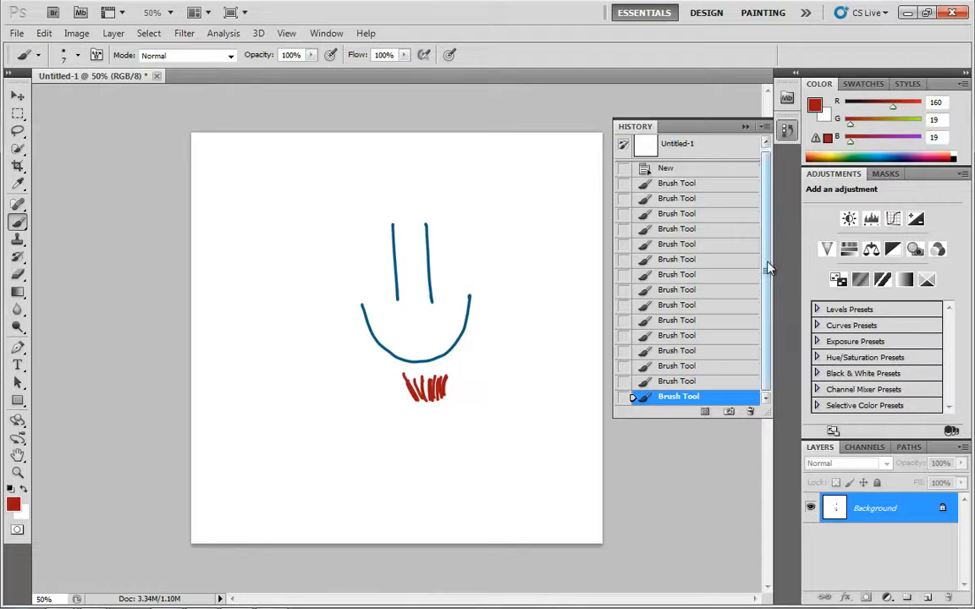
Revert the drawing to the finished blue smiley and to its first stroke, and restore the latest history state.
{"action": "left_click_drag", "start_coordinate": [767, 260], "coordinate": [767, 254]}
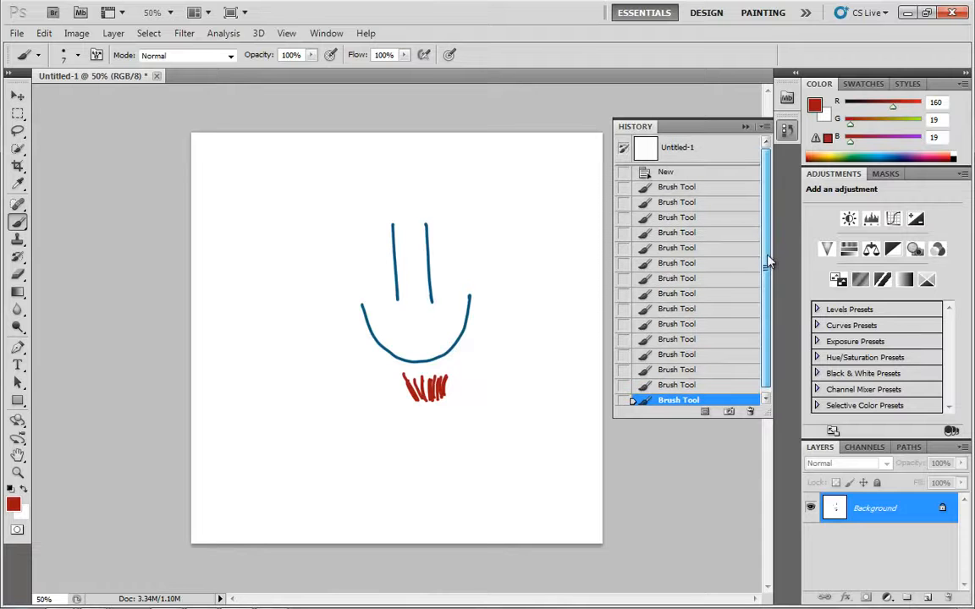
{"action": "left_click", "coordinate": [669, 219]}
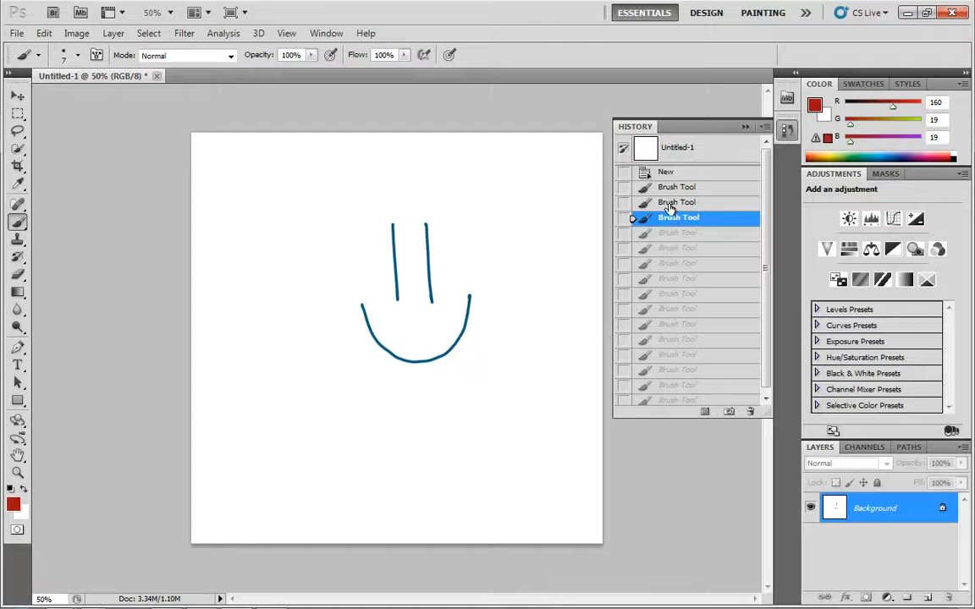
{"action": "left_click", "coordinate": [669, 187]}
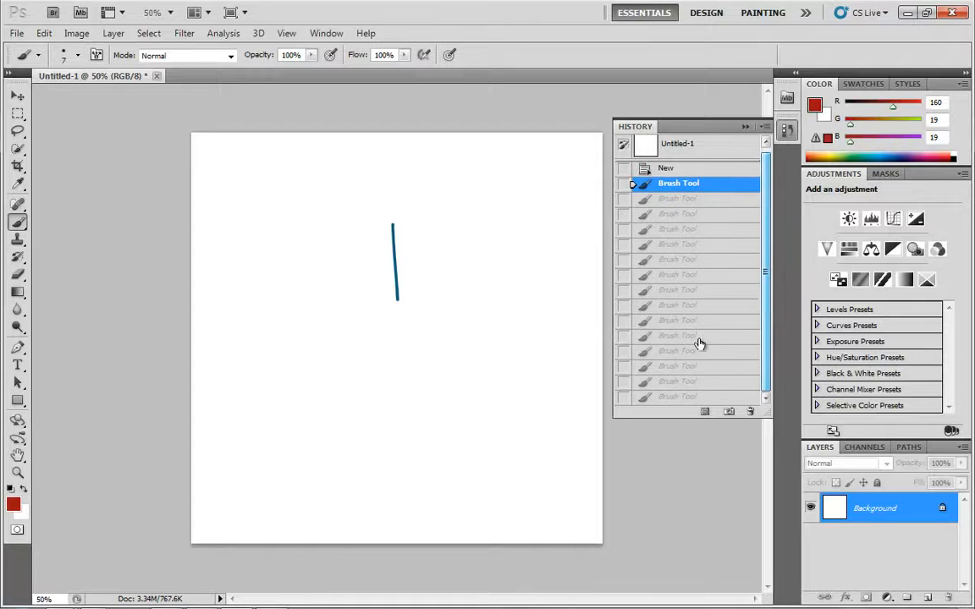
{"action": "left_click", "coordinate": [682, 400]}
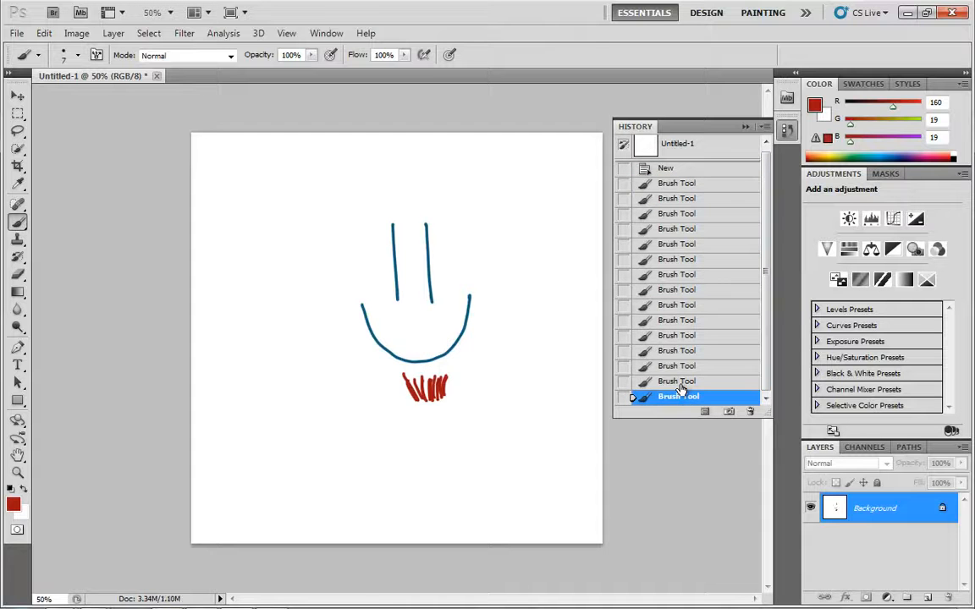
Step back through the red beard strokes in the history to the second one, and restore the latest state.
{"action": "left_click", "coordinate": [683, 382]}
{"action": "left_click", "coordinate": [684, 366]}
{"action": "left_click", "coordinate": [684, 351]}
{"action": "left_click", "coordinate": [684, 320]}
{"action": "left_click", "coordinate": [684, 305]}
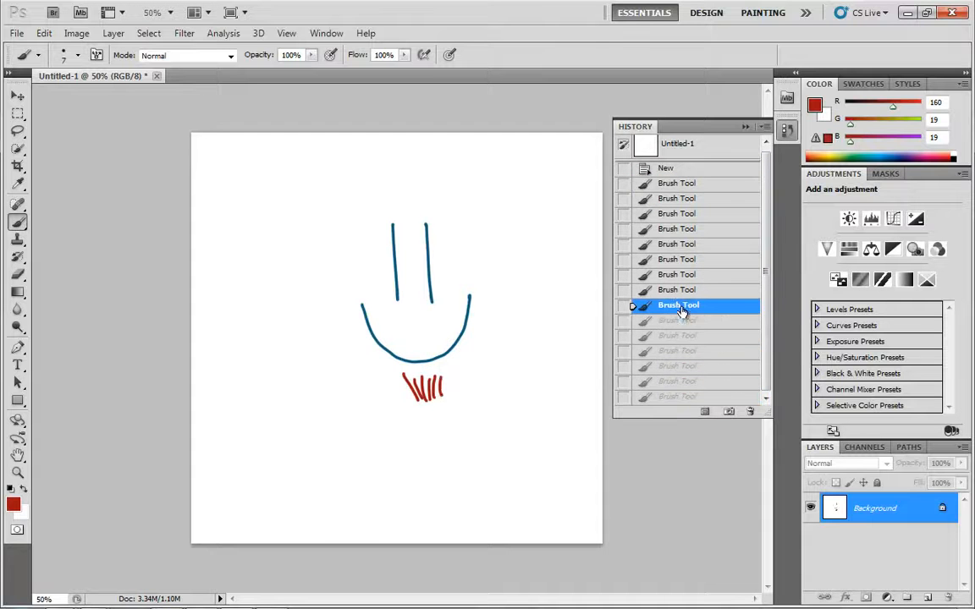
{"action": "left_click", "coordinate": [684, 290]}
{"action": "left_click", "coordinate": [677, 245]}
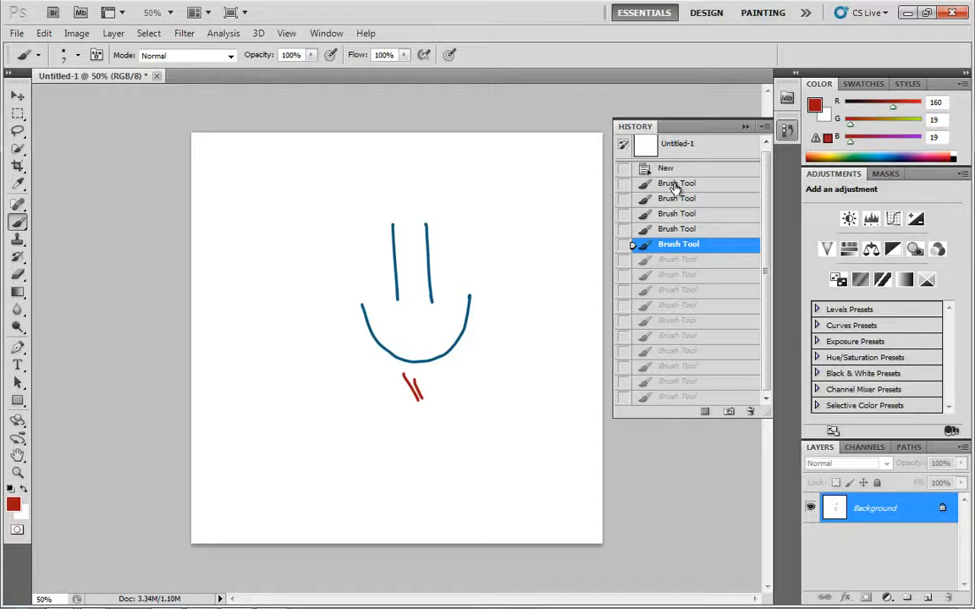
{"action": "left_click", "coordinate": [702, 397]}
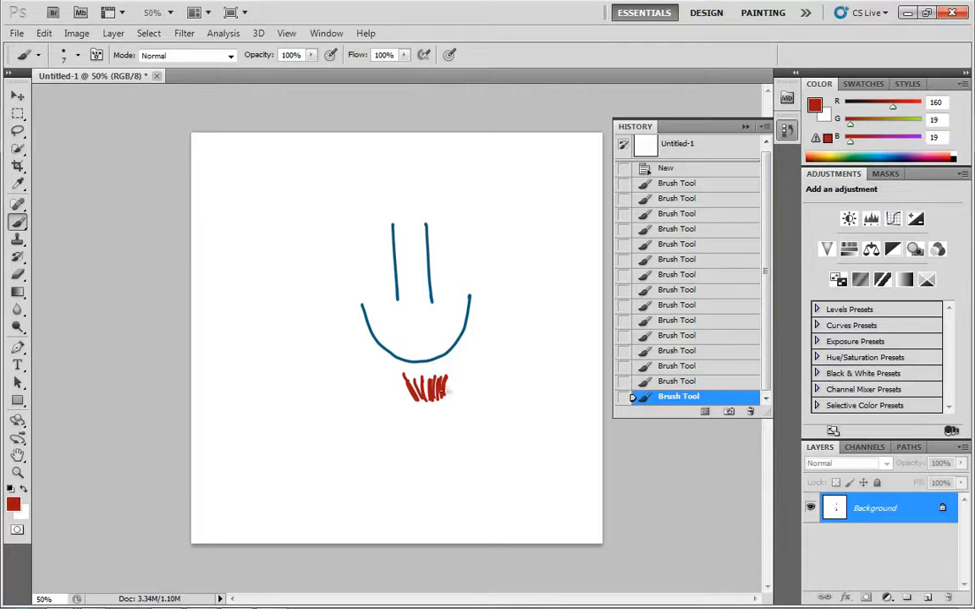
Fill in the beard with more red strokes and paint a red moustache across both sides of the mouth.
{"action": "left_click_drag", "start_coordinate": [446, 381], "coordinate": [444, 408]}
{"action": "left_click_drag", "start_coordinate": [439, 380], "coordinate": [429, 406]}
{"action": "left_click_drag", "start_coordinate": [423, 381], "coordinate": [423, 408]}
{"action": "left_click_drag", "start_coordinate": [419, 380], "coordinate": [420, 408]}
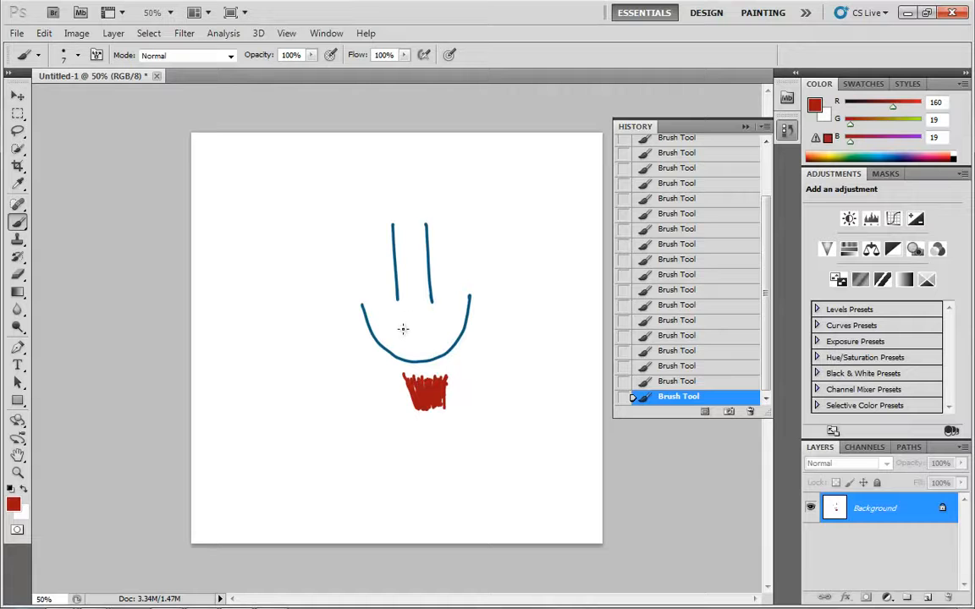
{"action": "mouse_move", "coordinate": [403, 329]}
{"action": "left_mouse_down"}
{"action": "mouse_move", "coordinate": [376, 357]}
{"action": "mouse_move", "coordinate": [377, 337]}
{"action": "mouse_move", "coordinate": [403, 331]}
{"action": "mouse_move", "coordinate": [343, 353]}
{"action": "mouse_move", "coordinate": [370, 362]}
{"action": "mouse_move", "coordinate": [391, 341]}
{"action": "mouse_move", "coordinate": [382, 348]}
{"action": "mouse_move", "coordinate": [441, 333]}
{"action": "mouse_move", "coordinate": [419, 326]}
{"action": "mouse_move", "coordinate": [494, 303]}
{"action": "left_mouse_up"}
{"action": "left_click_drag", "start_coordinate": [493, 303], "coordinate": [428, 325]}
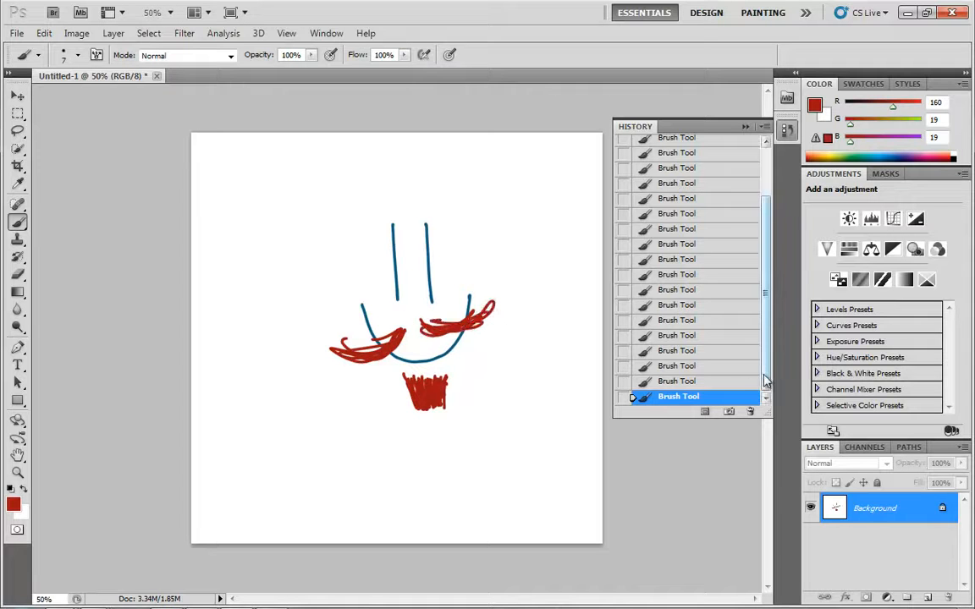
Revert the drawing to the oldest brush stroke state still kept in the history.
{"action": "left_click_drag", "start_coordinate": [766, 364], "coordinate": [770, 267]}
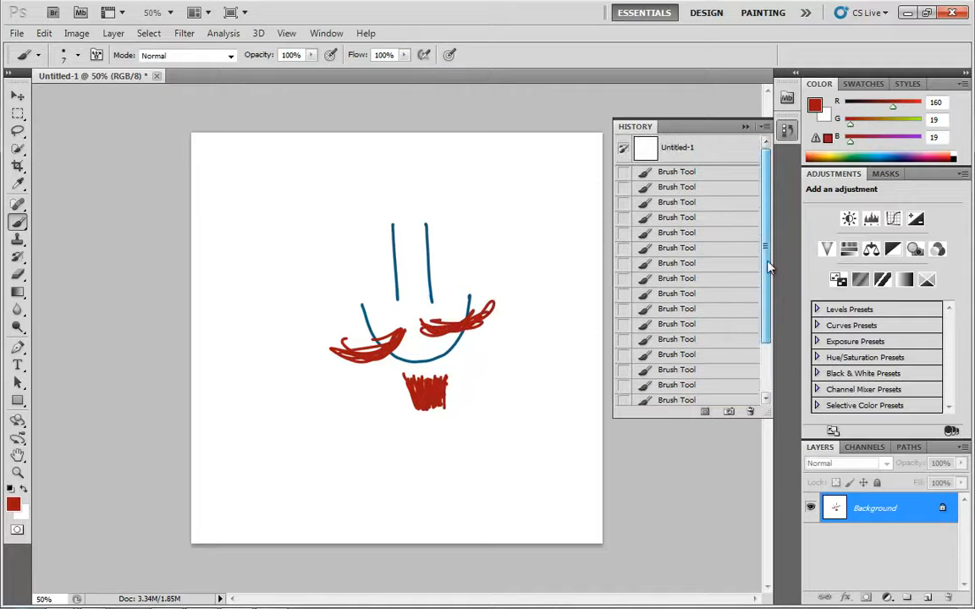
{"action": "left_click", "coordinate": [684, 174]}
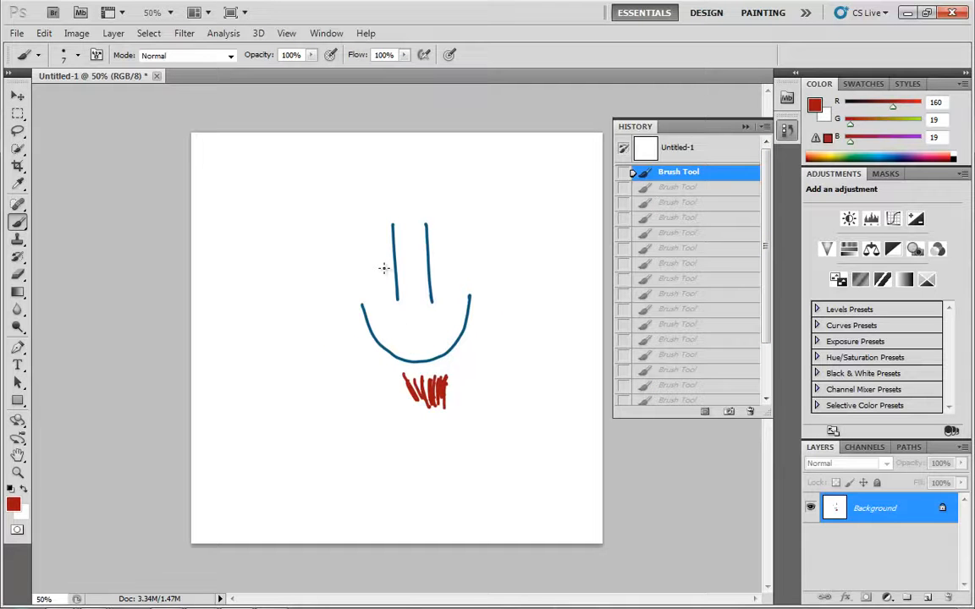
{"action": "scroll", "coordinate": [690, 184], "scroll_direction": "down", "scroll_amount": 3}
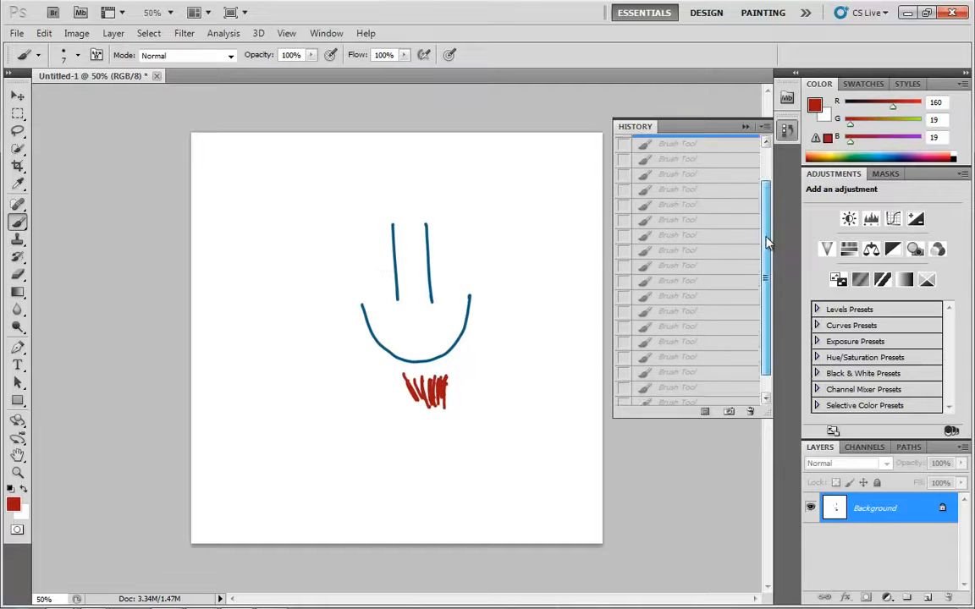
Enlarge the History panel and raise the number of history states to 100 in the performance preferences.
{"action": "left_click_drag", "start_coordinate": [767, 414], "coordinate": [768, 581]}
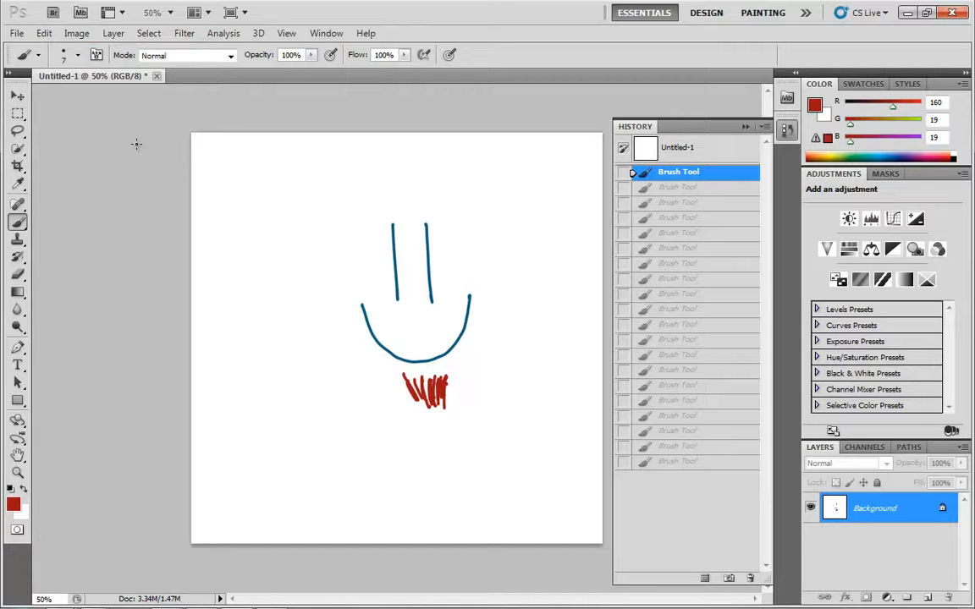
{"action": "left_click", "coordinate": [43, 33]}
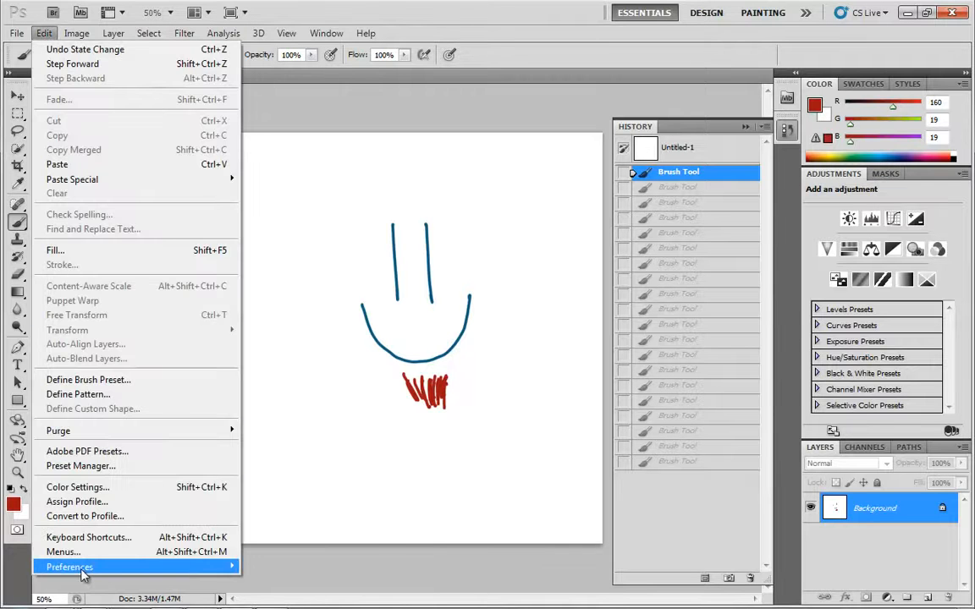
{"action": "mouse_move", "coordinate": [84, 565]}
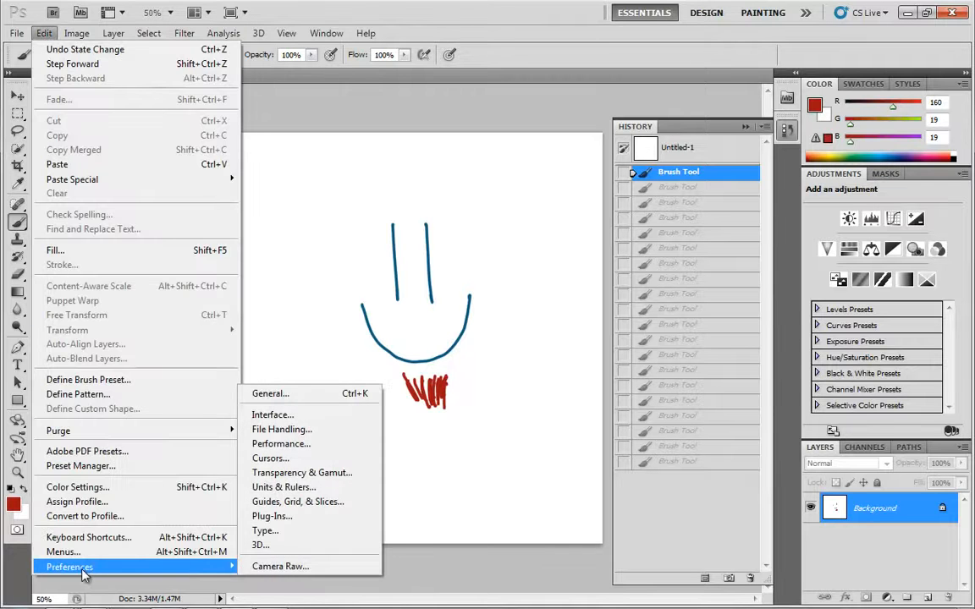
{"action": "left_click", "coordinate": [290, 447]}
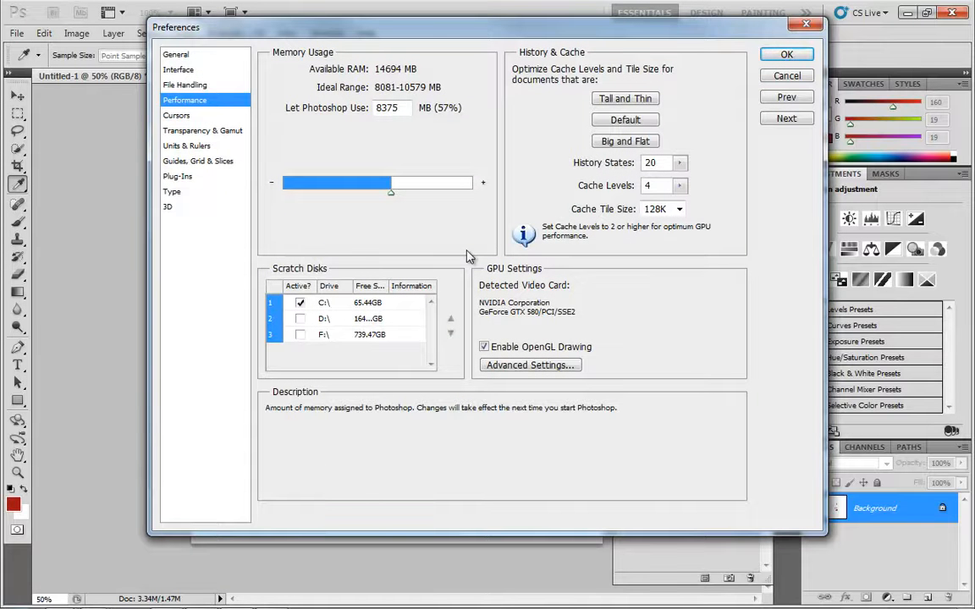
{"action": "left_click", "coordinate": [682, 164]}
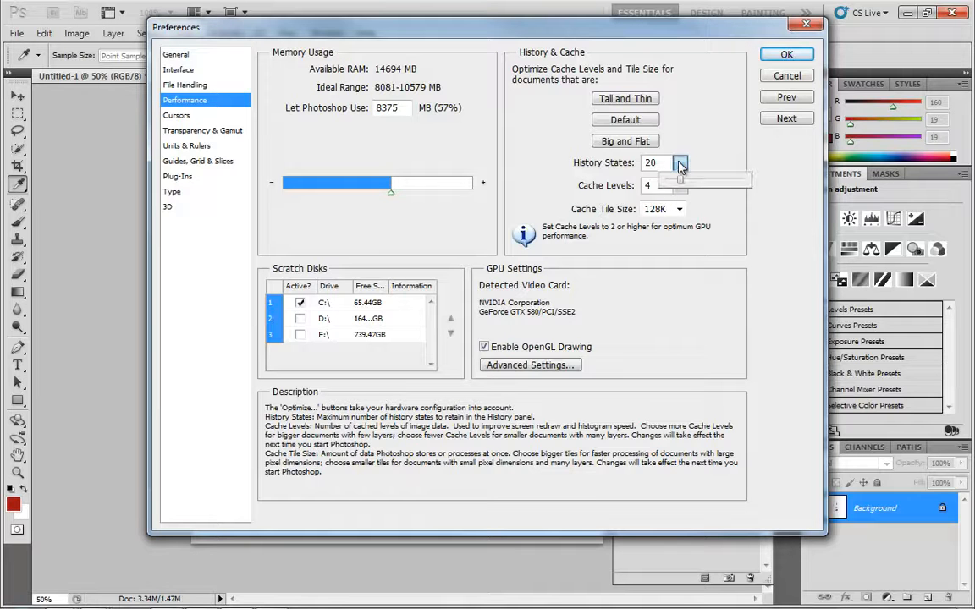
{"action": "left_click_drag", "start_coordinate": [681, 187], "coordinate": [714, 180]}
{"action": "left_click", "coordinate": [632, 164]}
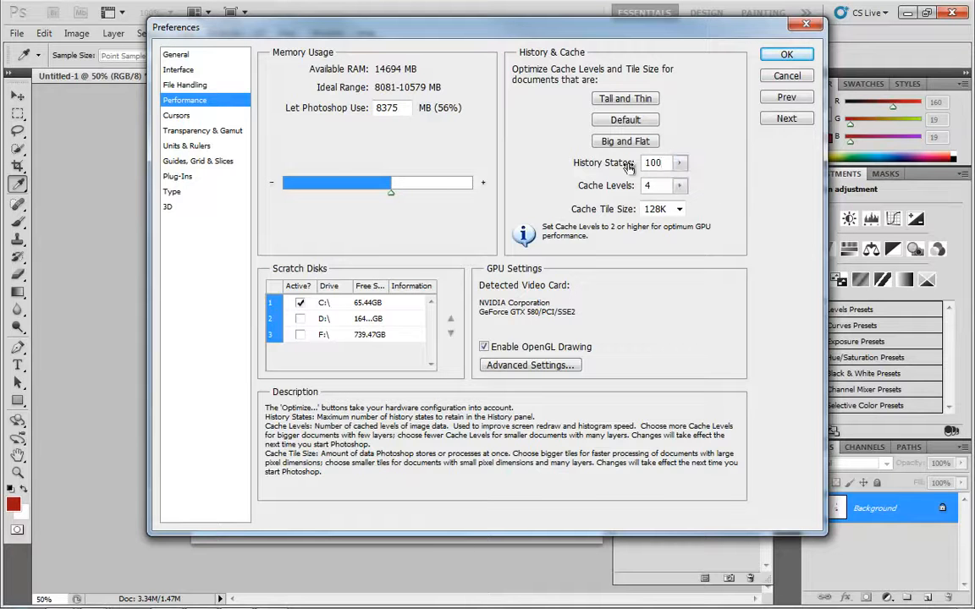
{"action": "left_click", "coordinate": [786, 54]}
Reopen the performance preferences from the general preferences, check the history states setting, and return to the Brush tool.
{"action": "left_click", "coordinate": [43, 33]}
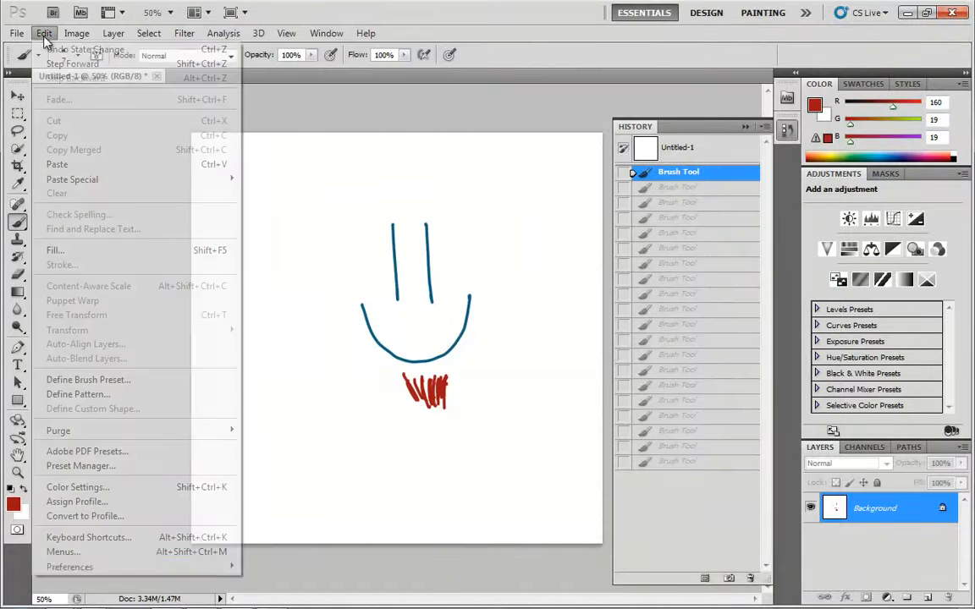
{"action": "mouse_move", "coordinate": [76, 568]}
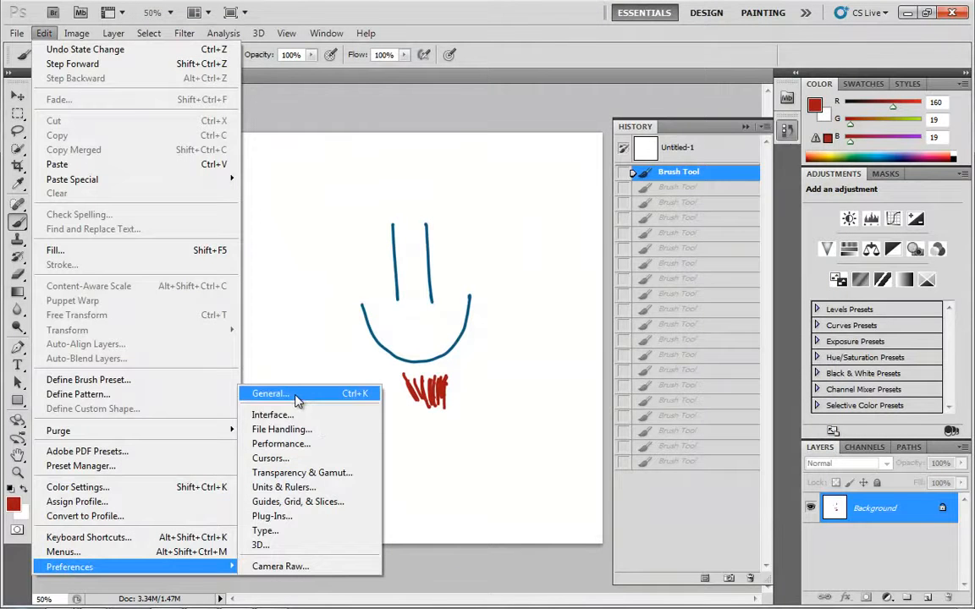
{"action": "left_click", "coordinate": [298, 402]}
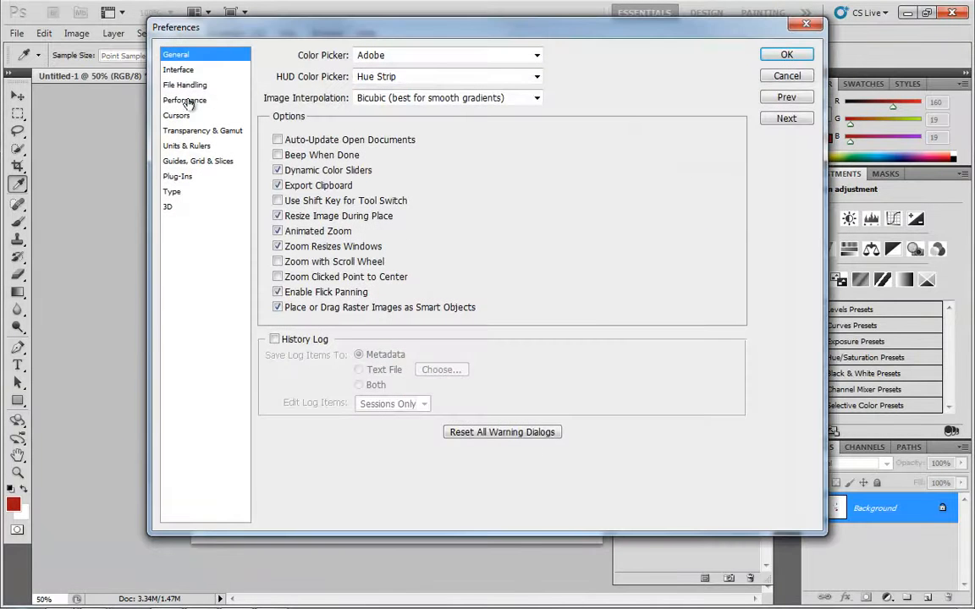
{"action": "left_click", "coordinate": [179, 100]}
{"action": "left_click", "coordinate": [604, 163]}
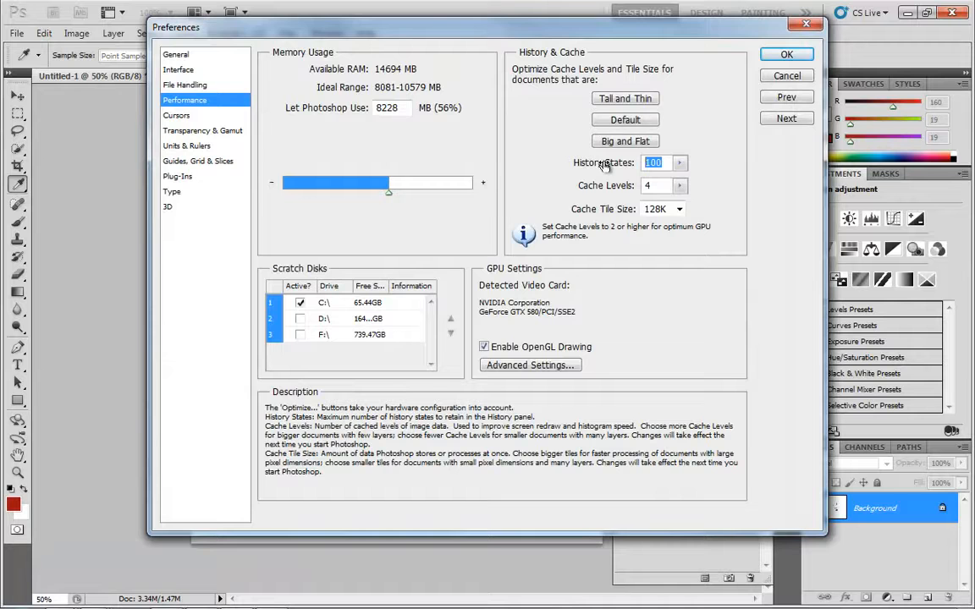
{"action": "key", "text": "Return"}
{"action": "key", "text": "b"}
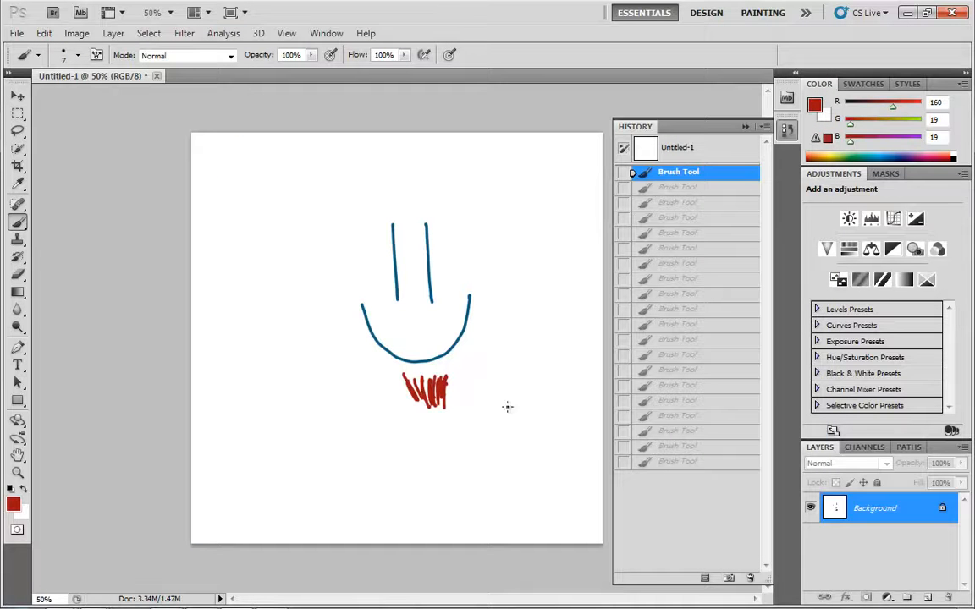
Restore the latest brush stroke in the history, and cut the entire canvas contents.
{"action": "left_click", "coordinate": [696, 464]}
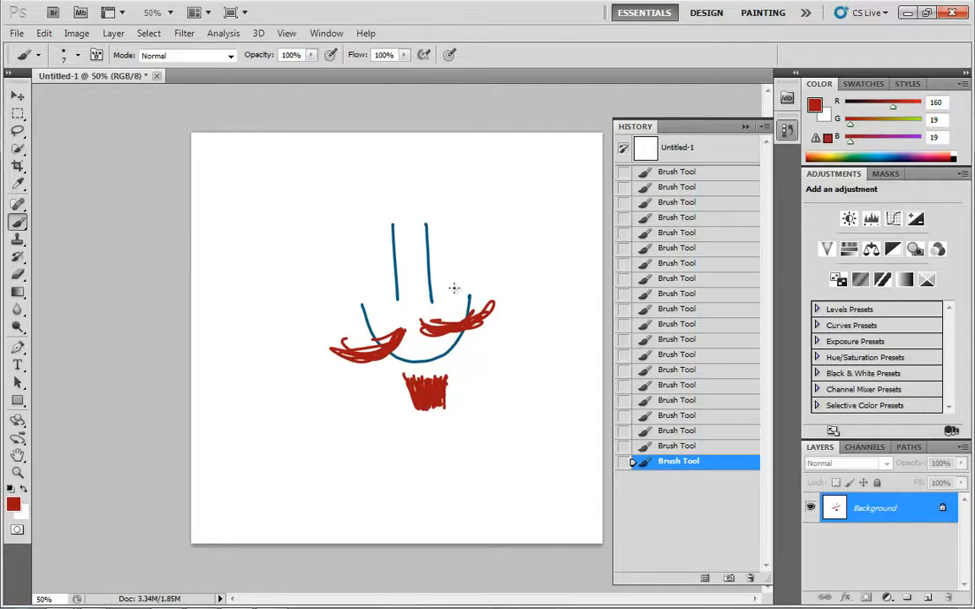
{"action": "key", "text": "ctrl+a"}
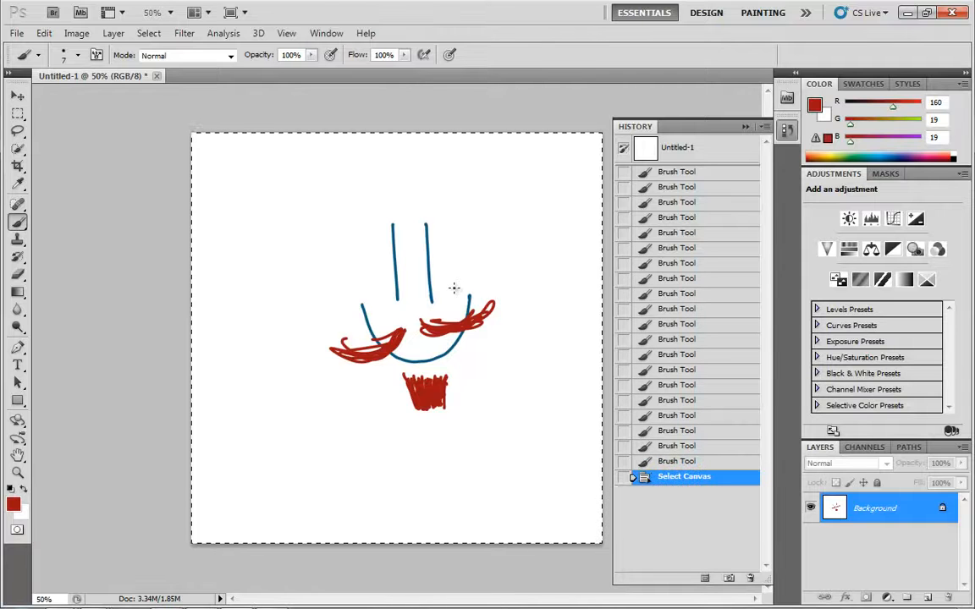
{"action": "key", "text": "ctrl+x"}
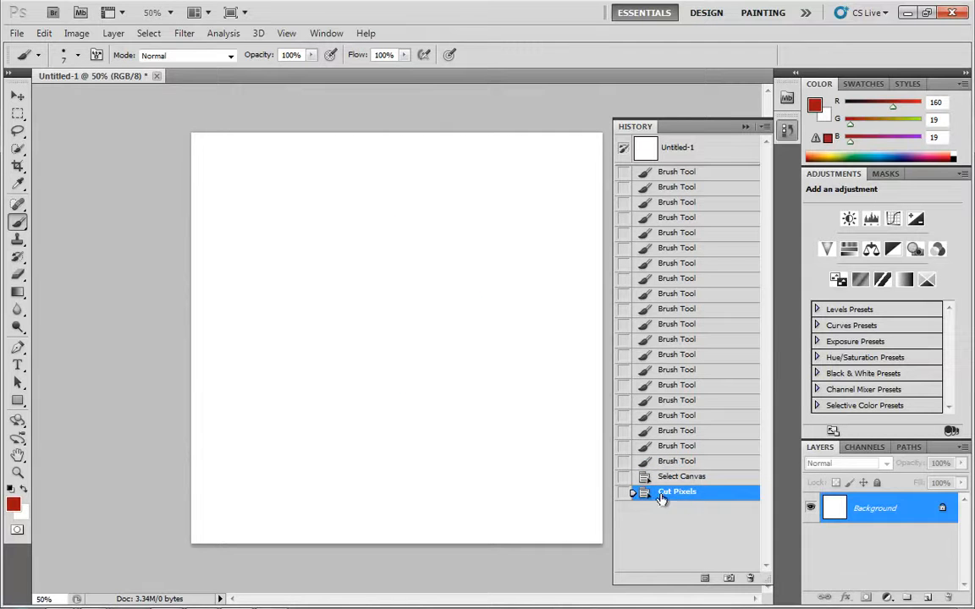
Revert the drawing to the oldest kept brush stroke in the history and return to the Cut Pixels state.
{"action": "left_click", "coordinate": [687, 175]}
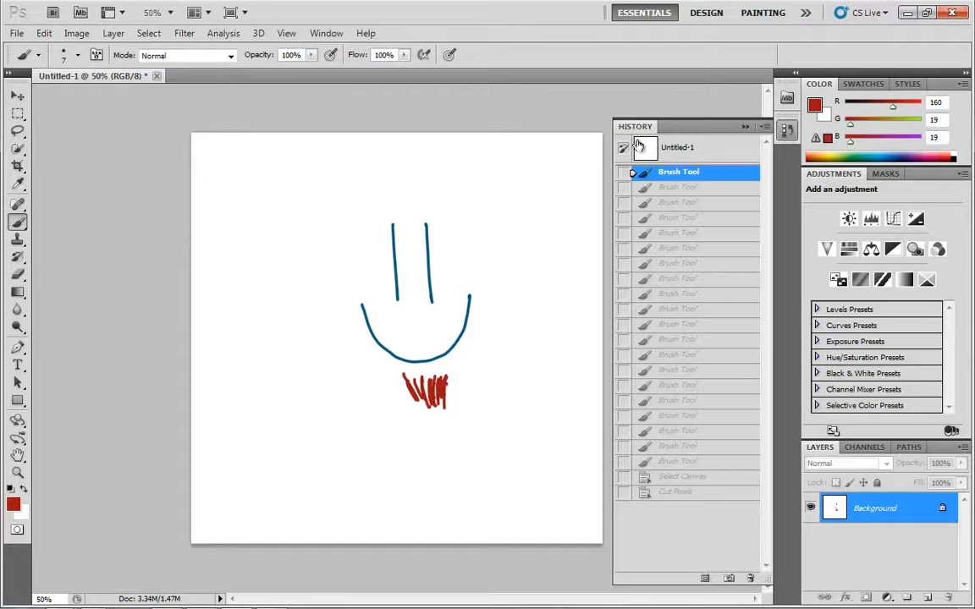
{"action": "left_click", "coordinate": [690, 493]}
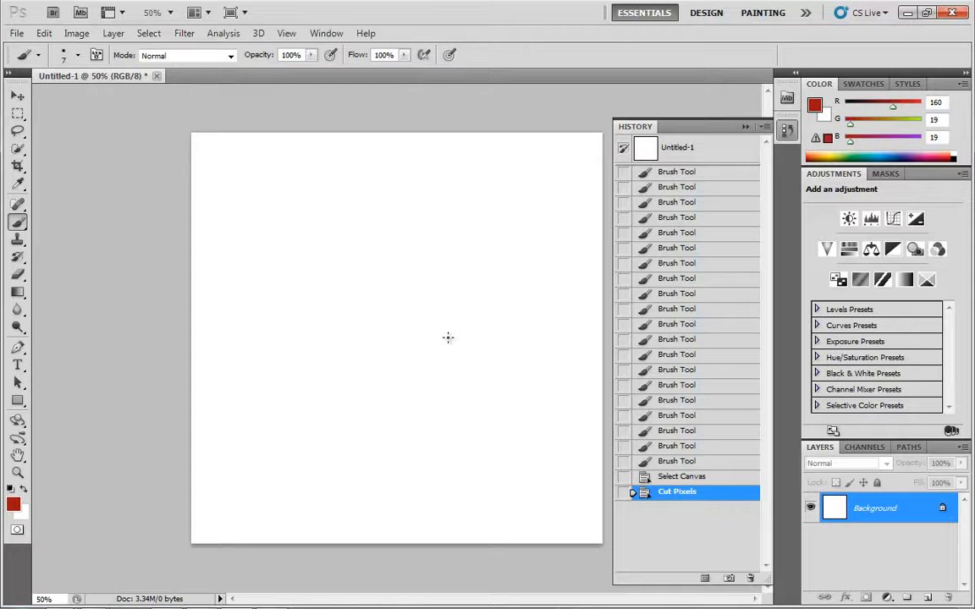
Paint a red stick figure on the empty canvas with the Brush tool, with an oval head, body, legs and arms.
{"action": "key", "text": "shift+b"}
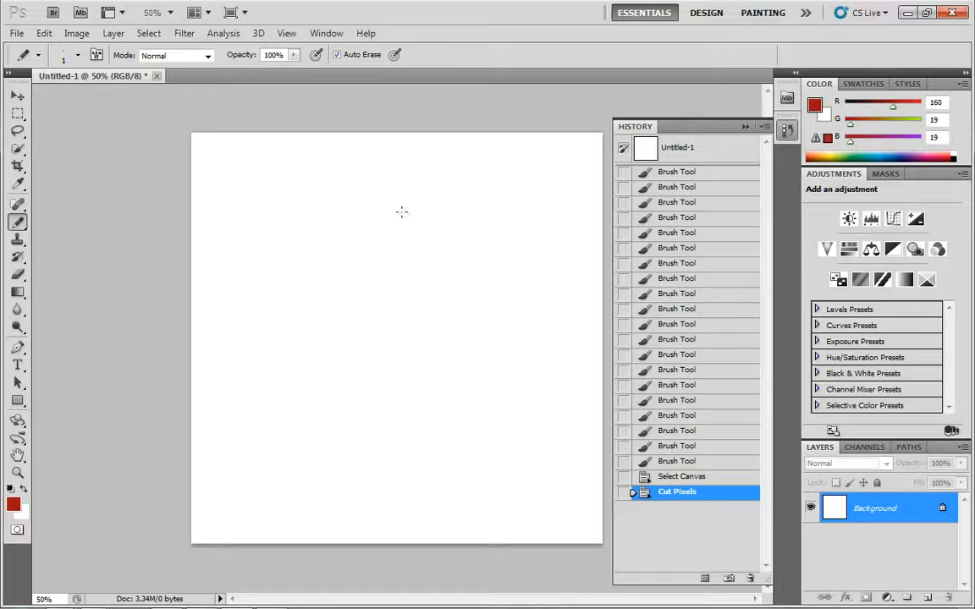
{"action": "key", "text": "shift+b"}
{"action": "key", "text": "shift+b"}
{"action": "key", "text": "shift+b"}
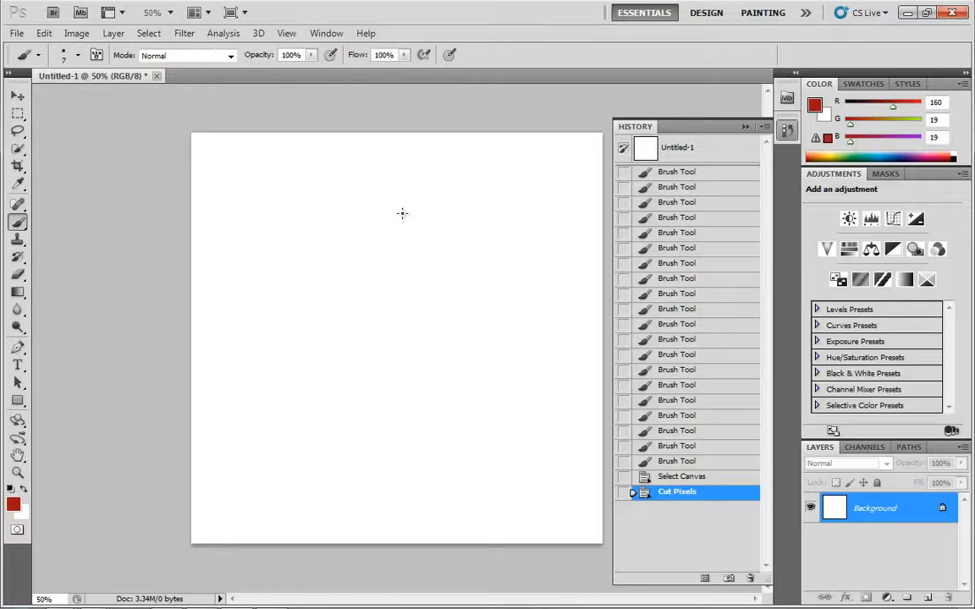
{"action": "mouse_move", "coordinate": [409, 198]}
{"action": "left_mouse_down"}
{"action": "mouse_move", "coordinate": [414, 279]}
{"action": "mouse_move", "coordinate": [410, 197]}
{"action": "left_mouse_up"}
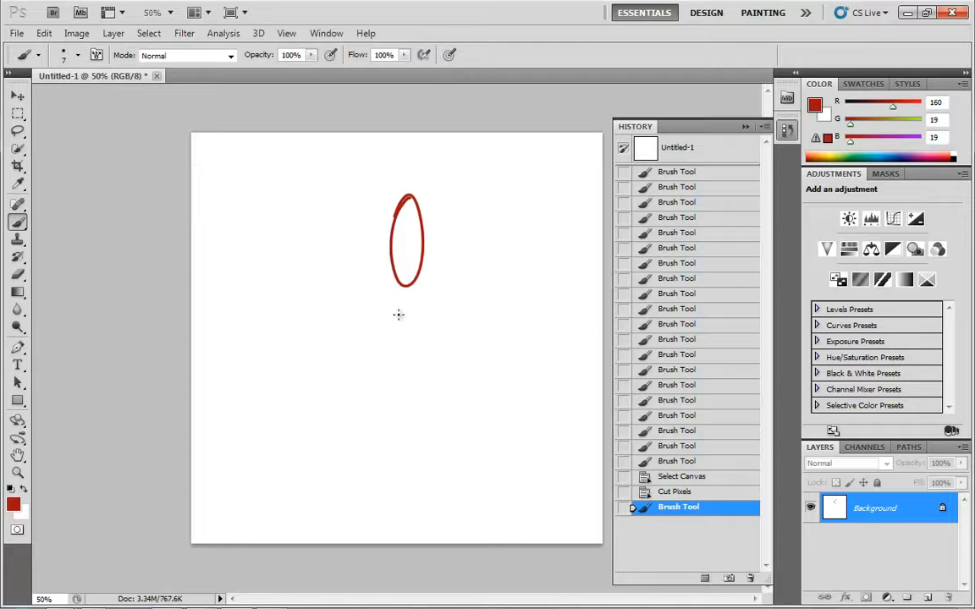
{"action": "left_click_drag", "start_coordinate": [406, 288], "coordinate": [396, 439]}
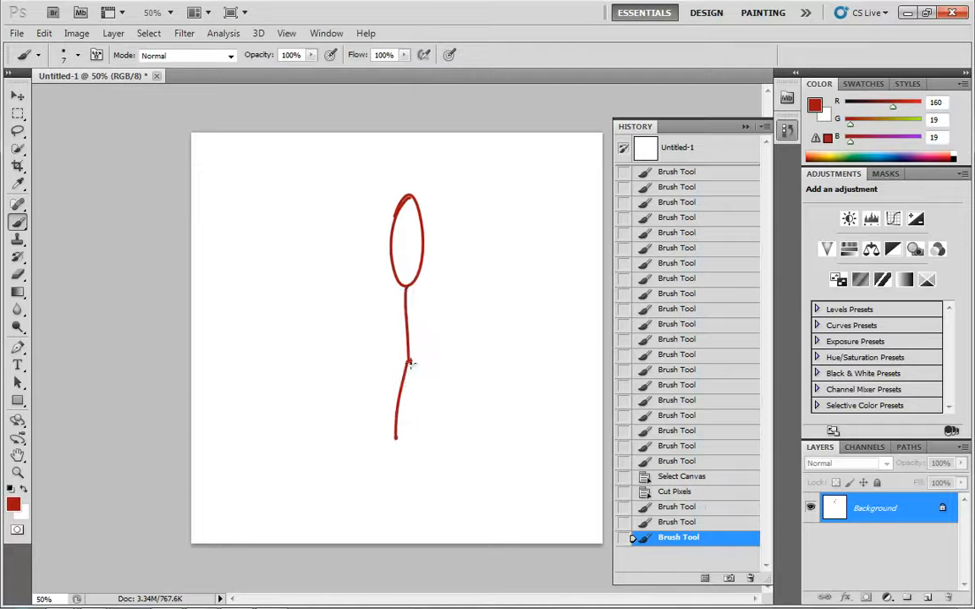
{"action": "left_click_drag", "start_coordinate": [410, 362], "coordinate": [433, 434]}
{"action": "mouse_move", "coordinate": [405, 305]}
{"action": "left_mouse_down"}
{"action": "mouse_move", "coordinate": [376, 357]}
{"action": "mouse_move", "coordinate": [440, 346]}
{"action": "left_mouse_up"}
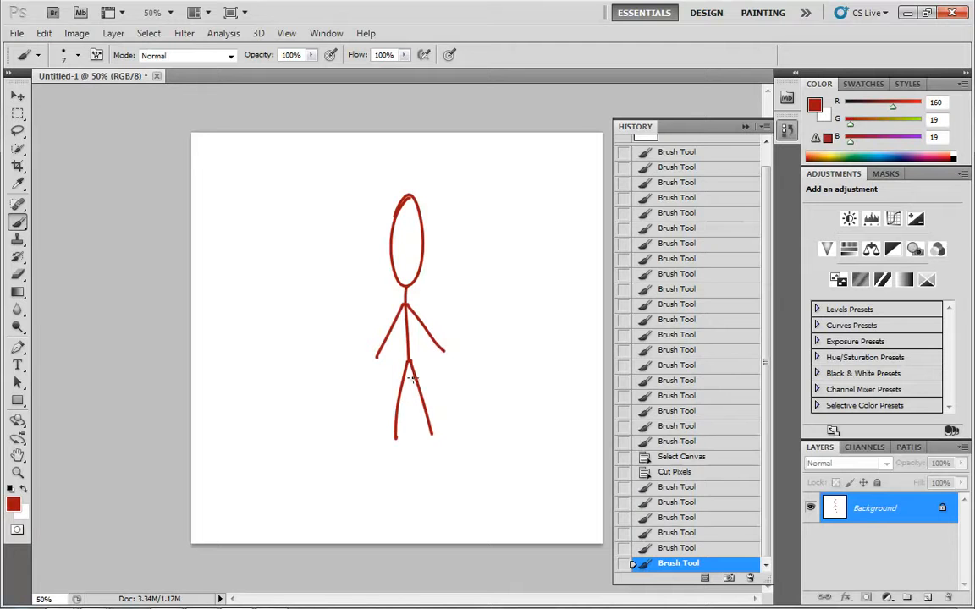
Paint both feet and the fingers of both hands on the stick figure.
{"action": "left_click_drag", "start_coordinate": [396, 439], "coordinate": [377, 461]}
{"action": "left_click_drag", "start_coordinate": [433, 433], "coordinate": [458, 439]}
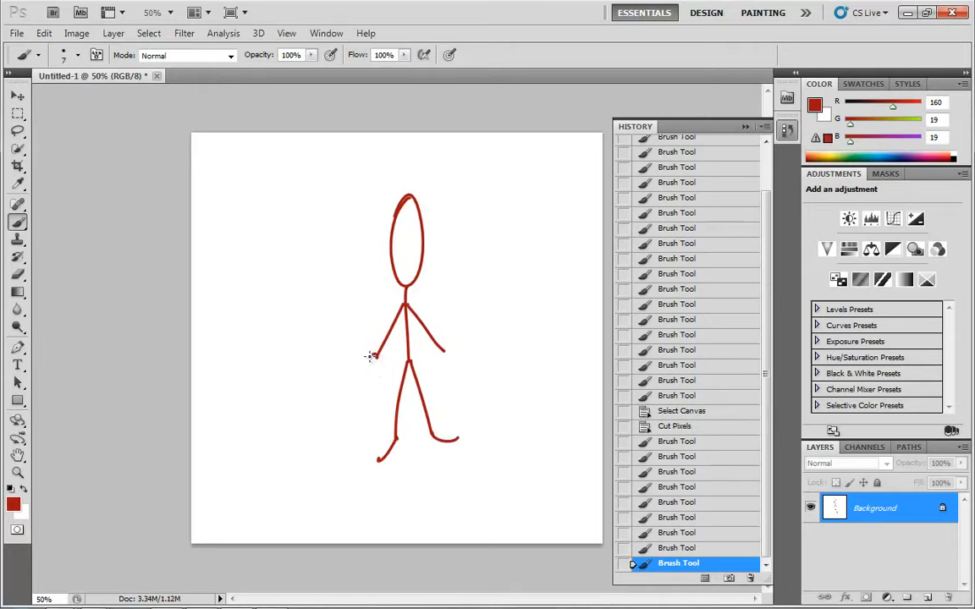
{"action": "left_click_drag", "start_coordinate": [370, 357], "coordinate": [364, 358]}
{"action": "mouse_move", "coordinate": [376, 356]}
{"action": "left_mouse_down"}
{"action": "mouse_move", "coordinate": [357, 386]}
{"action": "mouse_move", "coordinate": [381, 397]}
{"action": "mouse_move", "coordinate": [363, 396]}
{"action": "left_mouse_up"}
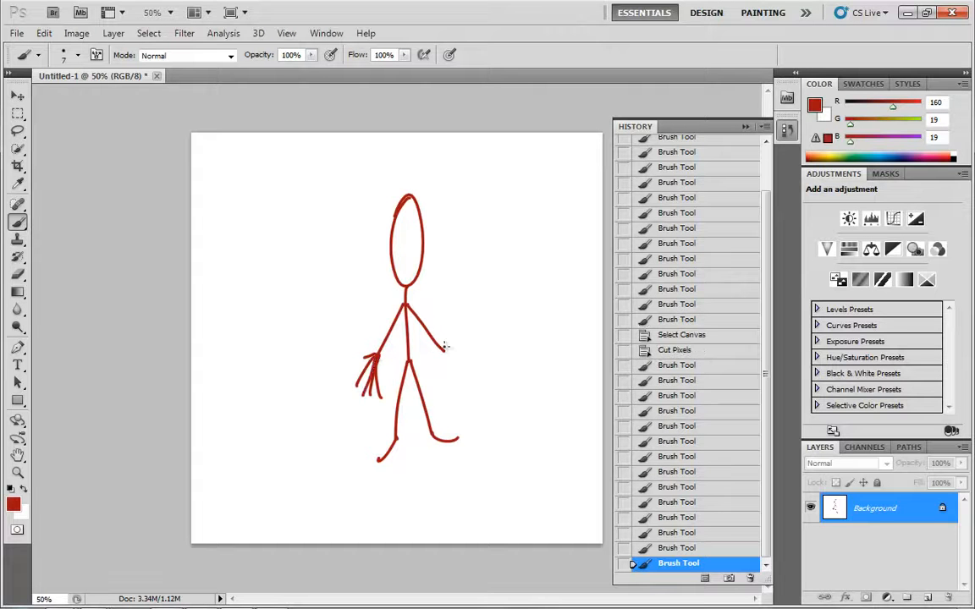
{"action": "mouse_move", "coordinate": [444, 347]}
{"action": "left_mouse_down"}
{"action": "mouse_move", "coordinate": [457, 385]}
{"action": "mouse_move", "coordinate": [476, 371]}
{"action": "mouse_move", "coordinate": [465, 383]}
{"action": "mouse_move", "coordinate": [470, 343]}
{"action": "mouse_move", "coordinate": [442, 377]}
{"action": "left_mouse_up"}
Paint an angry frowning face on the stick figure, a small cloud beside its head, and a short curved stroke above the cloud.
{"action": "left_click_drag", "start_coordinate": [401, 239], "coordinate": [420, 268]}
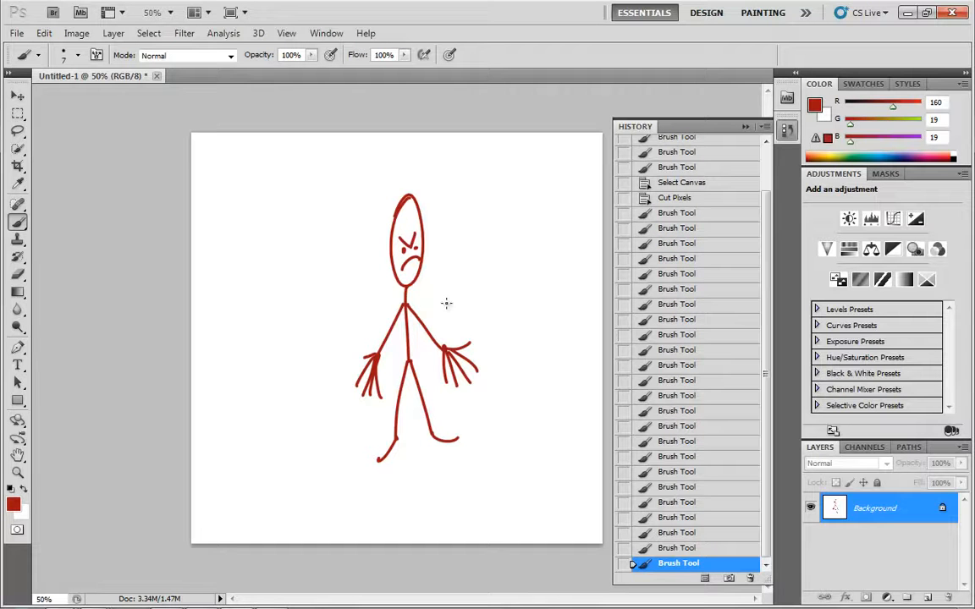
{"action": "mouse_move", "coordinate": [442, 210]}
{"action": "left_mouse_down"}
{"action": "mouse_move", "coordinate": [462, 218]}
{"action": "mouse_move", "coordinate": [437, 227]}
{"action": "mouse_move", "coordinate": [435, 217]}
{"action": "left_mouse_up"}
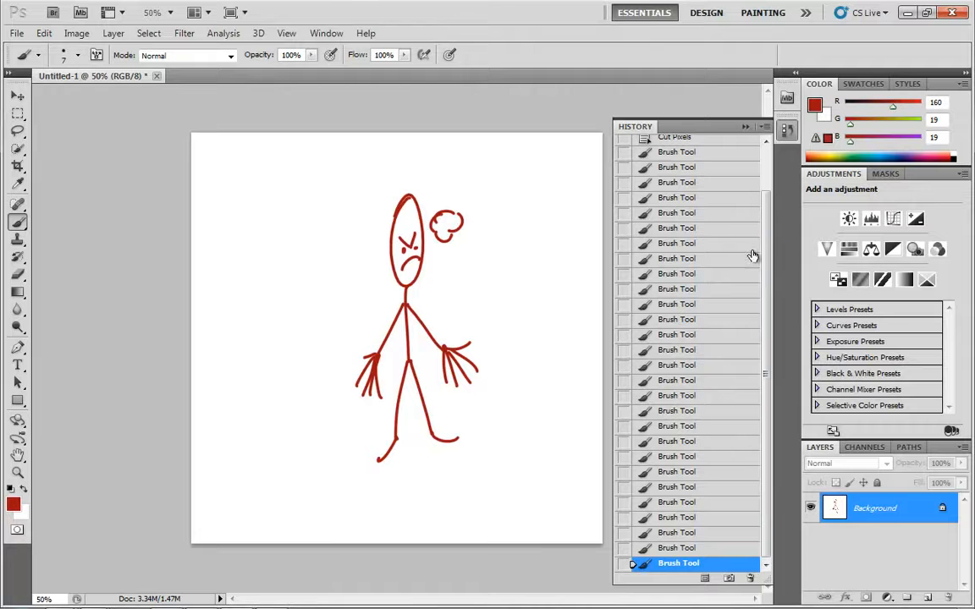
{"action": "left_click_drag", "start_coordinate": [766, 241], "coordinate": [764, 196]}
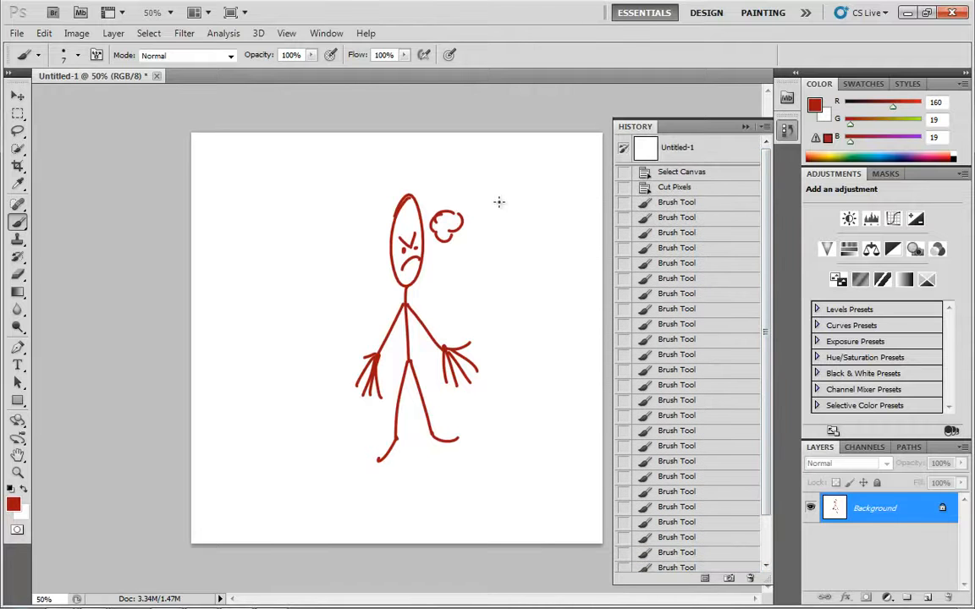
{"action": "left_click_drag", "start_coordinate": [476, 158], "coordinate": [465, 180]}
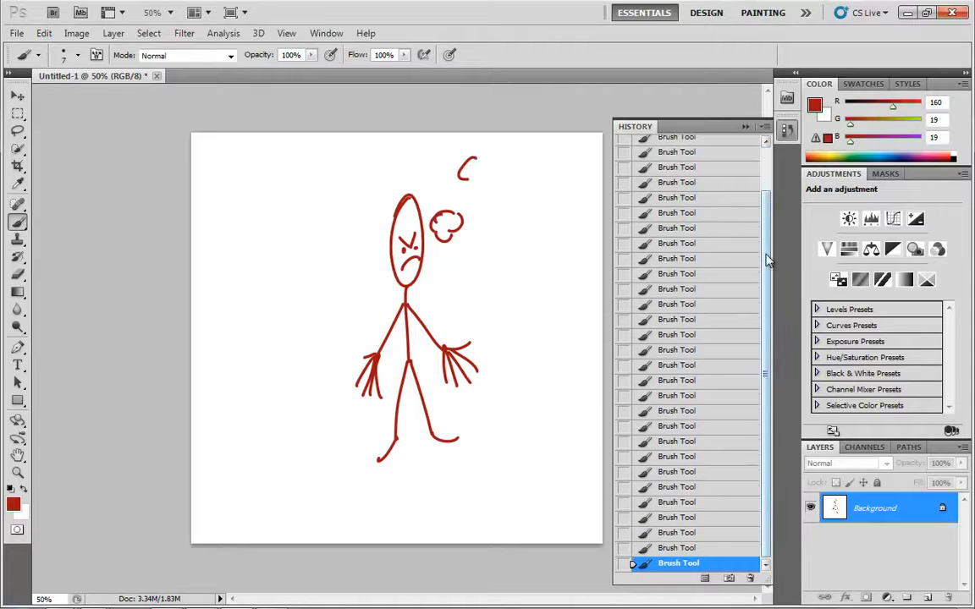
Revert the drawing to the Cut Pixels state and step forward through the stick figure's first twelve brush strokes in the history.
{"action": "left_click_drag", "start_coordinate": [768, 259], "coordinate": [768, 206]}
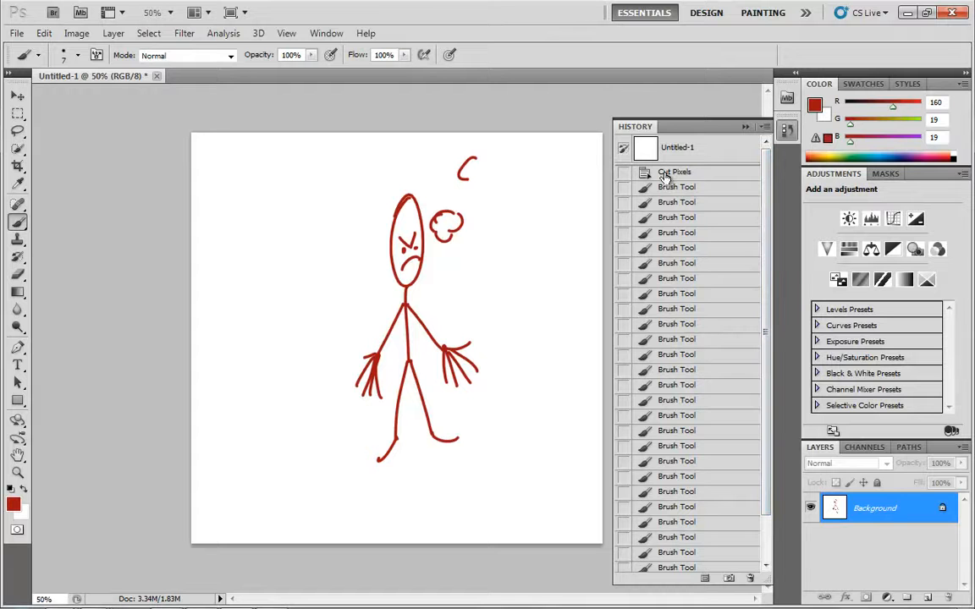
{"action": "left_click_drag", "start_coordinate": [766, 206], "coordinate": [768, 303]}
{"action": "scroll", "coordinate": [694, 269], "scroll_direction": "up", "scroll_amount": 3}
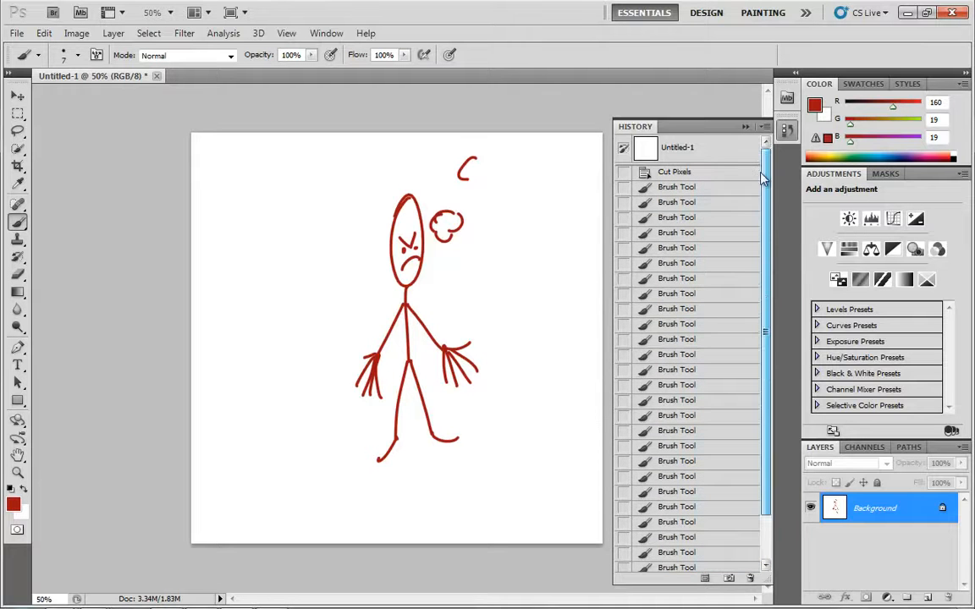
{"action": "left_click", "coordinate": [693, 173]}
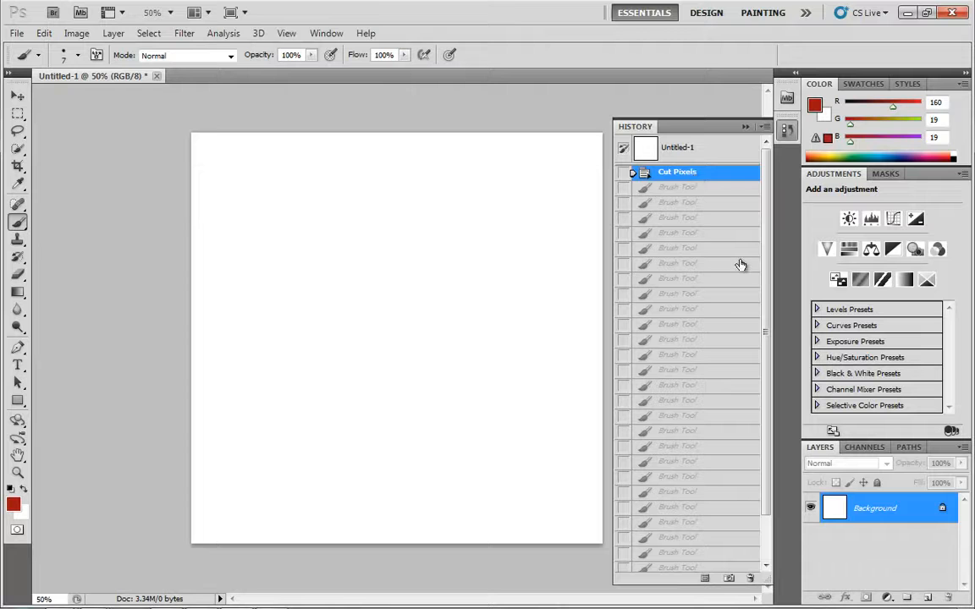
{"action": "left_click", "coordinate": [684, 189]}
{"action": "left_click", "coordinate": [687, 204]}
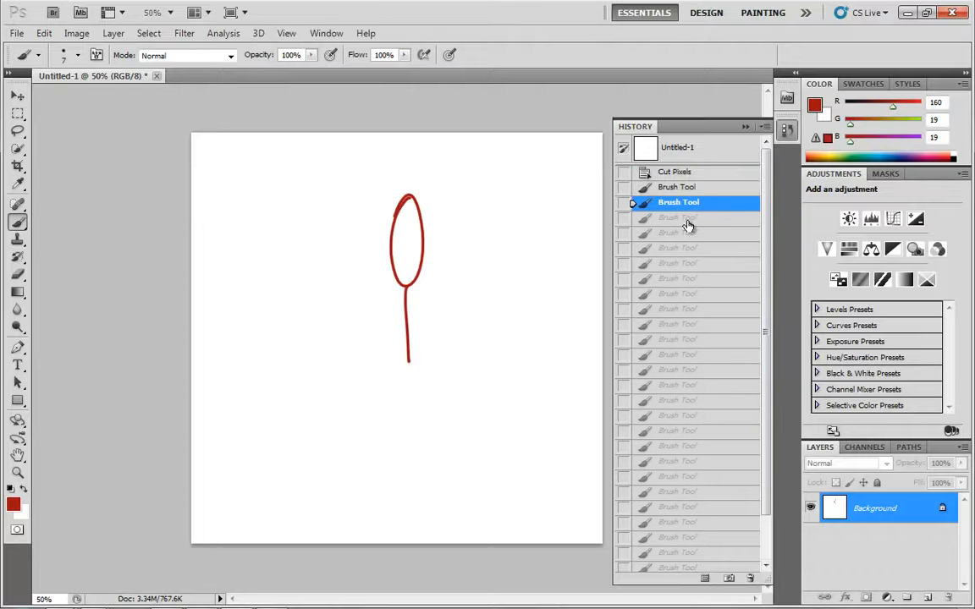
{"action": "left_click", "coordinate": [687, 219]}
{"action": "left_click", "coordinate": [686, 234]}
{"action": "left_click", "coordinate": [684, 248]}
{"action": "left_click", "coordinate": [683, 263]}
{"action": "left_click", "coordinate": [682, 278]}
{"action": "left_click", "coordinate": [682, 294]}
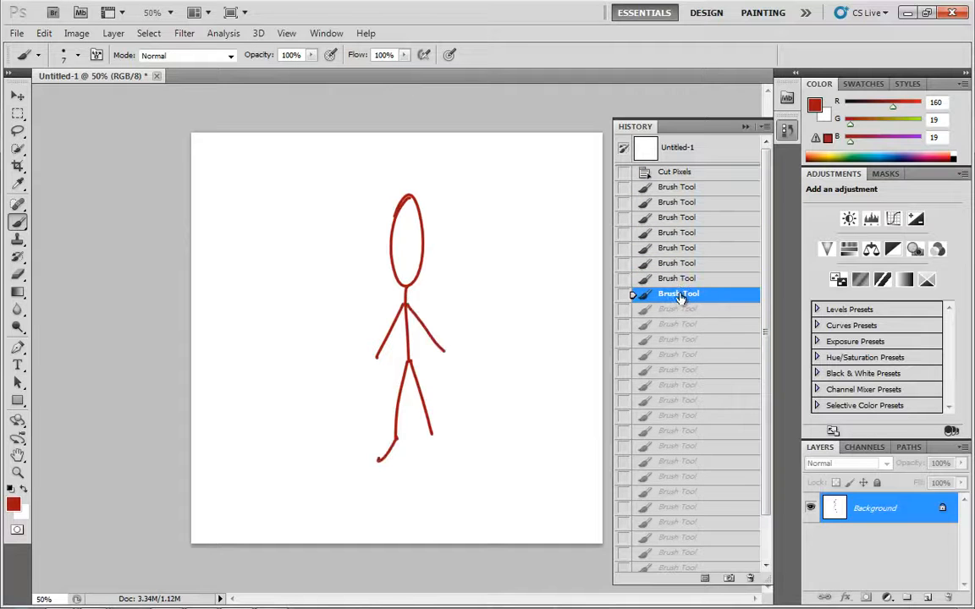
{"action": "left_click", "coordinate": [683, 309]}
{"action": "left_click", "coordinate": [683, 324]}
{"action": "left_click", "coordinate": [681, 340]}
{"action": "left_click", "coordinate": [682, 355]}
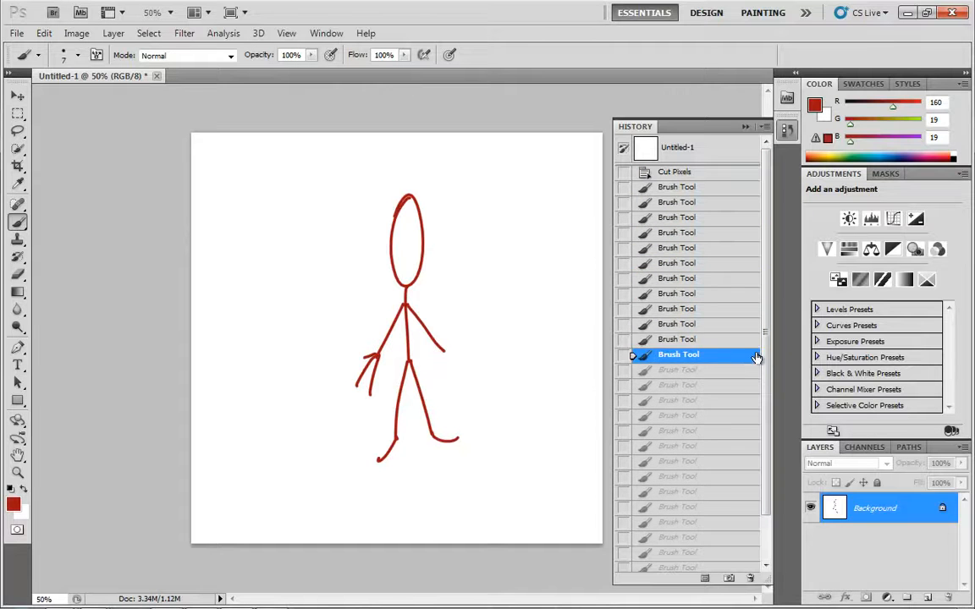
Restore the complete stick figure drawing from the latest history state and return to the start of the history list.
{"action": "left_click_drag", "start_coordinate": [765, 350], "coordinate": [766, 418]}
{"action": "left_click", "coordinate": [681, 563]}
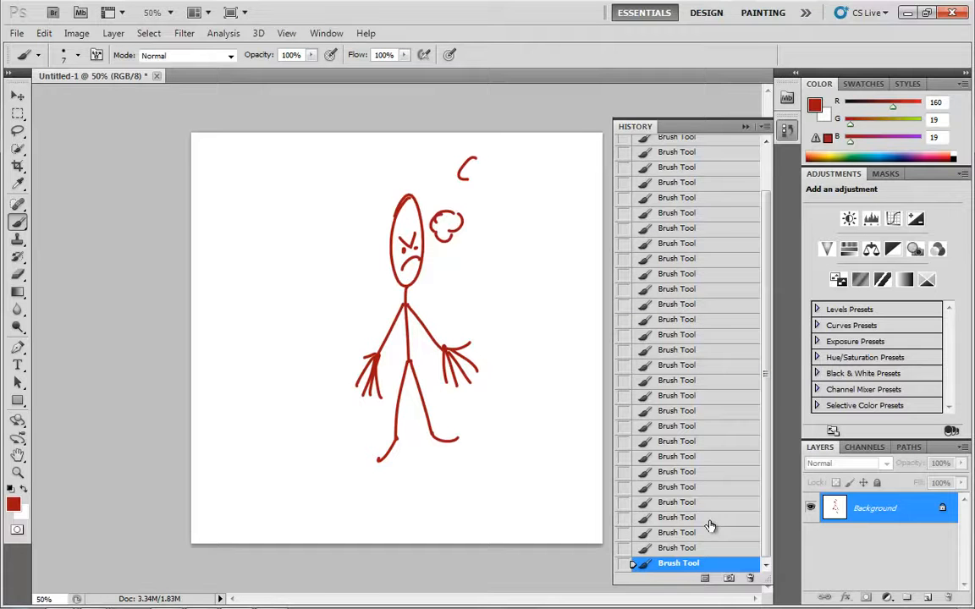
{"action": "left_click_drag", "start_coordinate": [767, 394], "coordinate": [760, 331]}
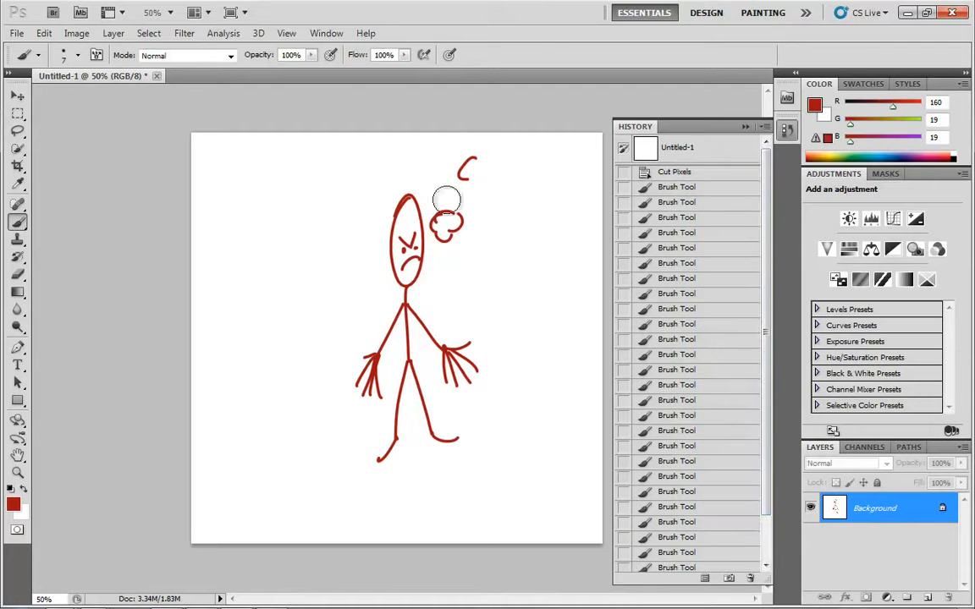
Erase the cloud and the curved stroke beside the head, and save a history snapshot of the stick figure.
{"action": "mouse_move", "coordinate": [448, 207]}
{"action": "left_mouse_down"}
{"action": "mouse_move", "coordinate": [474, 159]}
{"action": "mouse_move", "coordinate": [453, 255]}
{"action": "mouse_move", "coordinate": [442, 231]}
{"action": "mouse_move", "coordinate": [441, 250]}
{"action": "left_mouse_up"}
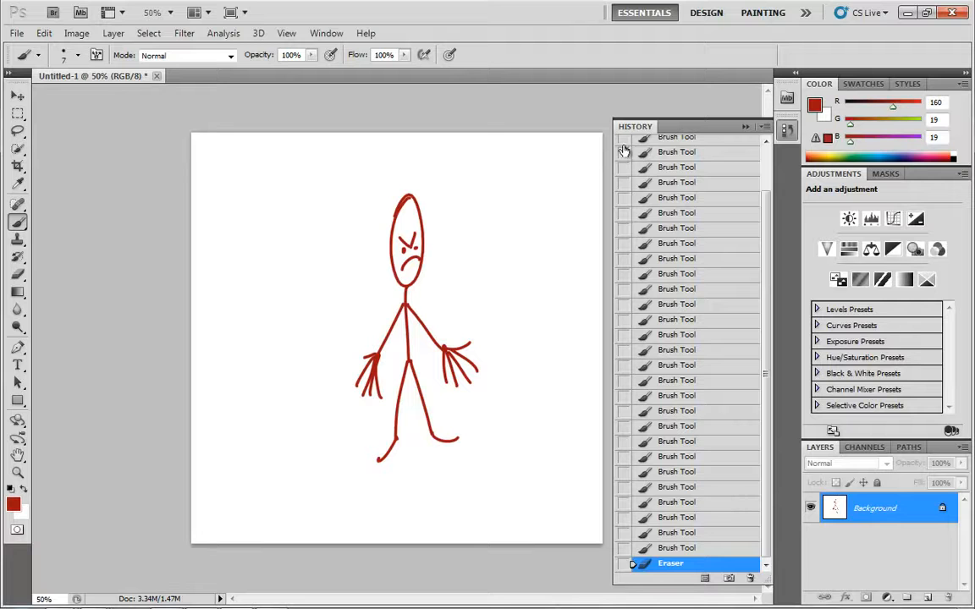
{"action": "left_click", "coordinate": [730, 582]}
{"action": "left_click_drag", "start_coordinate": [764, 451], "coordinate": [759, 358]}
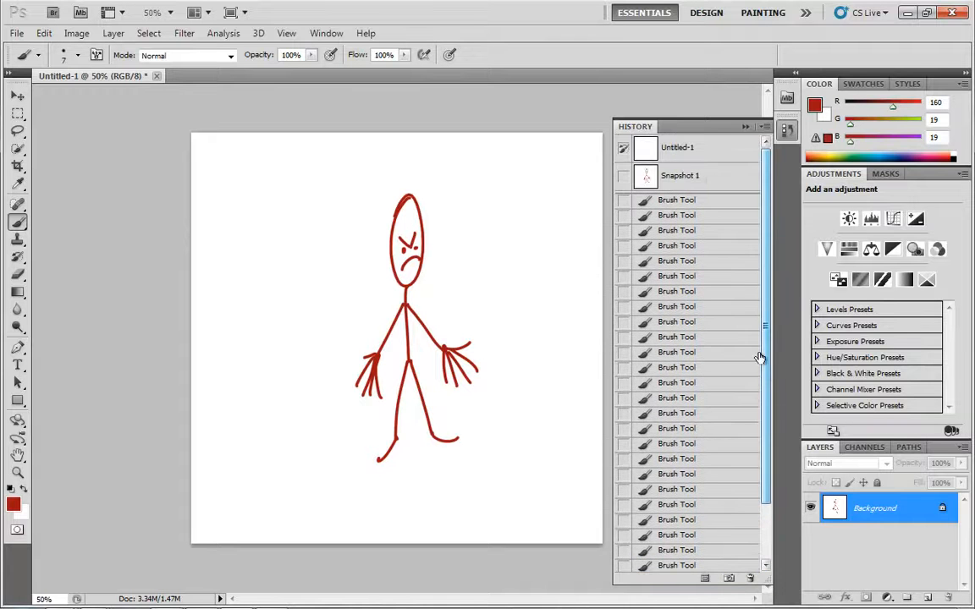
Revert to the original blank Untitled-1 state and fill the middle of the canvas with dozens of overlapping red brush scribbles.
{"action": "left_click", "coordinate": [694, 149]}
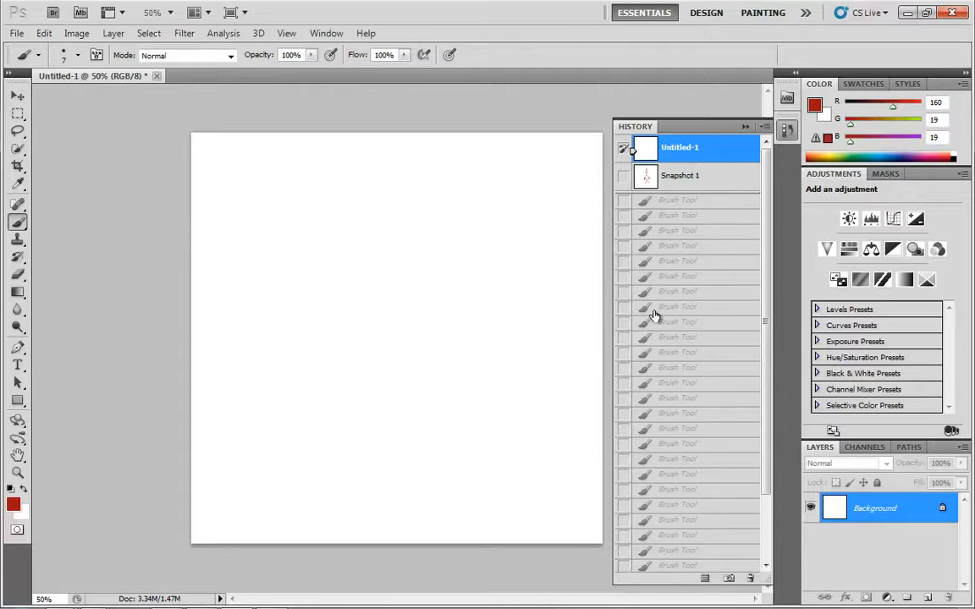
{"action": "mouse_move", "coordinate": [344, 385]}
{"action": "left_mouse_down"}
{"action": "mouse_move", "coordinate": [392, 269]}
{"action": "mouse_move", "coordinate": [405, 422]}
{"action": "left_mouse_up"}
{"action": "left_click_drag", "start_coordinate": [364, 399], "coordinate": [396, 280]}
{"action": "mouse_move", "coordinate": [408, 398]}
{"action": "left_mouse_down"}
{"action": "mouse_move", "coordinate": [391, 305]}
{"action": "mouse_move", "coordinate": [394, 423]}
{"action": "left_mouse_up"}
{"action": "left_click_drag", "start_coordinate": [347, 385], "coordinate": [398, 279]}
{"action": "mouse_move", "coordinate": [433, 280]}
{"action": "left_mouse_down"}
{"action": "mouse_move", "coordinate": [405, 291]}
{"action": "mouse_move", "coordinate": [394, 386]}
{"action": "left_mouse_up"}
{"action": "mouse_move", "coordinate": [364, 313]}
{"action": "left_mouse_down"}
{"action": "mouse_move", "coordinate": [431, 397]}
{"action": "mouse_move", "coordinate": [400, 359]}
{"action": "mouse_move", "coordinate": [368, 355]}
{"action": "left_mouse_up"}
{"action": "mouse_move", "coordinate": [458, 278]}
{"action": "left_mouse_down"}
{"action": "mouse_move", "coordinate": [449, 379]}
{"action": "mouse_move", "coordinate": [394, 402]}
{"action": "left_mouse_up"}
{"action": "left_click_drag", "start_coordinate": [433, 279], "coordinate": [406, 421]}
{"action": "left_click_drag", "start_coordinate": [368, 294], "coordinate": [384, 441]}
{"action": "mouse_move", "coordinate": [329, 326]}
{"action": "left_mouse_down"}
{"action": "mouse_move", "coordinate": [425, 294]}
{"action": "mouse_move", "coordinate": [460, 359]}
{"action": "left_mouse_up"}
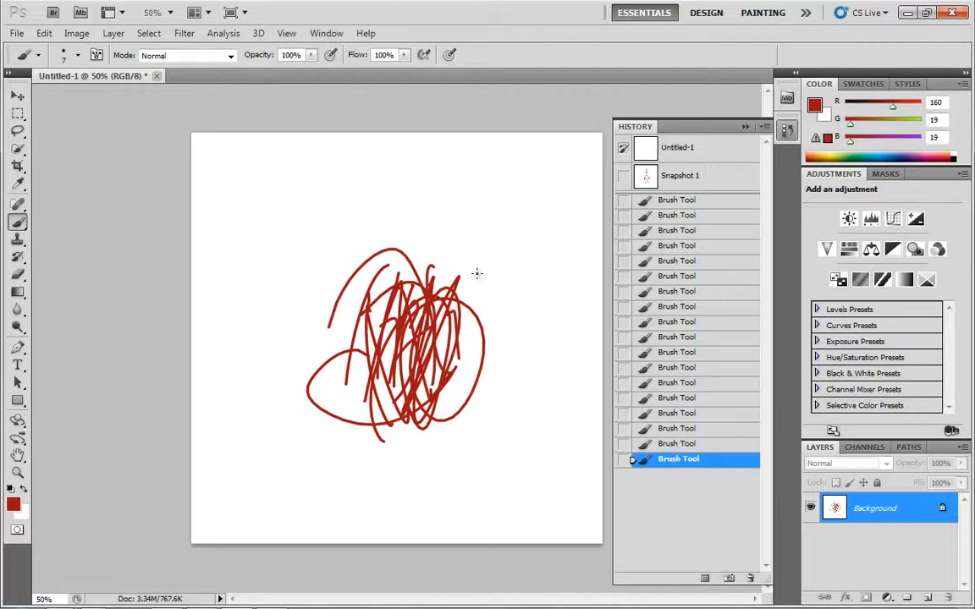
{"action": "left_click_drag", "start_coordinate": [478, 273], "coordinate": [470, 330]}
{"action": "left_click_drag", "start_coordinate": [496, 286], "coordinate": [503, 358]}
{"action": "mouse_move", "coordinate": [527, 297]}
{"action": "left_mouse_down"}
{"action": "mouse_move", "coordinate": [518, 355]}
{"action": "mouse_move", "coordinate": [472, 390]}
{"action": "left_mouse_up"}
{"action": "left_click_drag", "start_coordinate": [339, 311], "coordinate": [318, 401]}
{"action": "left_click_drag", "start_coordinate": [300, 307], "coordinate": [337, 420]}
{"action": "left_click_drag", "start_coordinate": [369, 315], "coordinate": [349, 406]}
{"action": "left_click_drag", "start_coordinate": [307, 322], "coordinate": [341, 415]}
{"action": "left_click_drag", "start_coordinate": [457, 343], "coordinate": [446, 425]}
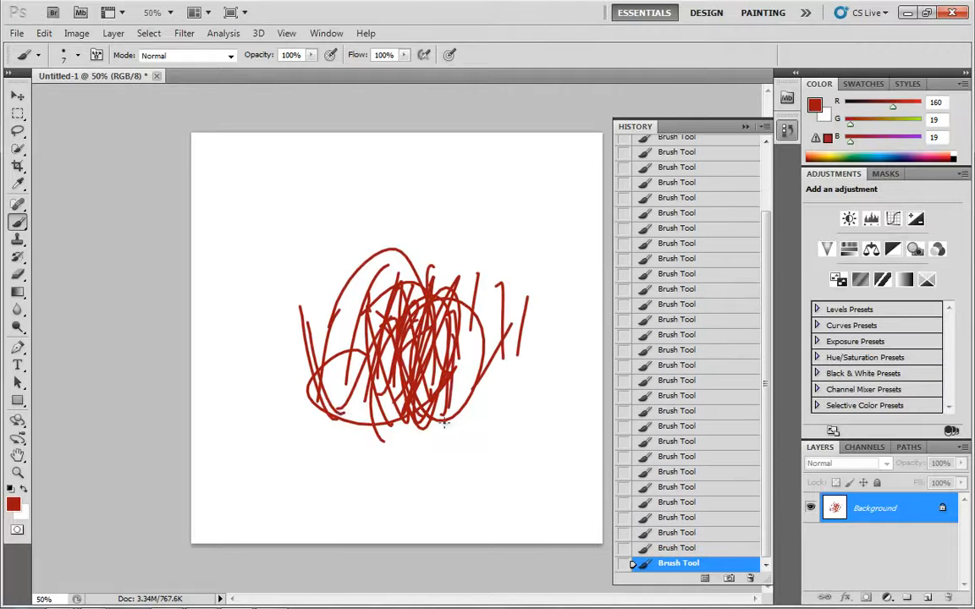
{"action": "left_click_drag", "start_coordinate": [336, 324], "coordinate": [367, 394]}
{"action": "left_click_drag", "start_coordinate": [440, 372], "coordinate": [460, 420]}
{"action": "left_click_drag", "start_coordinate": [465, 328], "coordinate": [440, 416]}
{"action": "left_click_drag", "start_coordinate": [331, 303], "coordinate": [373, 395]}
{"action": "left_click_drag", "start_coordinate": [431, 293], "coordinate": [418, 374]}
{"action": "mouse_move", "coordinate": [442, 298]}
{"action": "left_mouse_down"}
{"action": "mouse_move", "coordinate": [411, 341]}
{"action": "mouse_move", "coordinate": [489, 410]}
{"action": "left_mouse_up"}
{"action": "left_click_drag", "start_coordinate": [400, 292], "coordinate": [379, 346]}
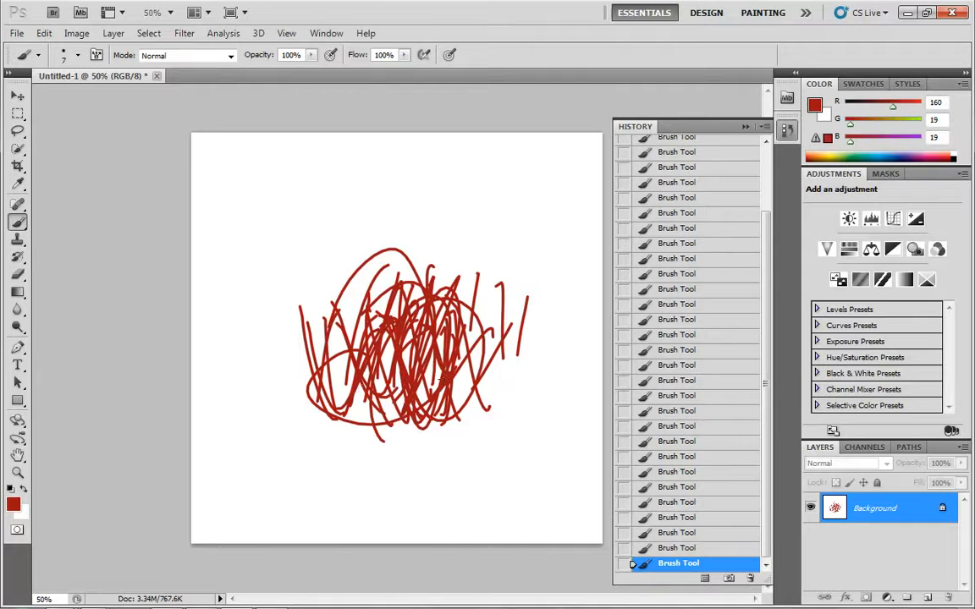
{"action": "left_click_drag", "start_coordinate": [493, 332], "coordinate": [449, 393]}
{"action": "left_click_drag", "start_coordinate": [372, 292], "coordinate": [353, 415]}
{"action": "left_click_drag", "start_coordinate": [325, 318], "coordinate": [338, 411]}
{"action": "left_click_drag", "start_coordinate": [413, 338], "coordinate": [433, 434]}
{"action": "left_click_drag", "start_coordinate": [415, 317], "coordinate": [446, 462]}
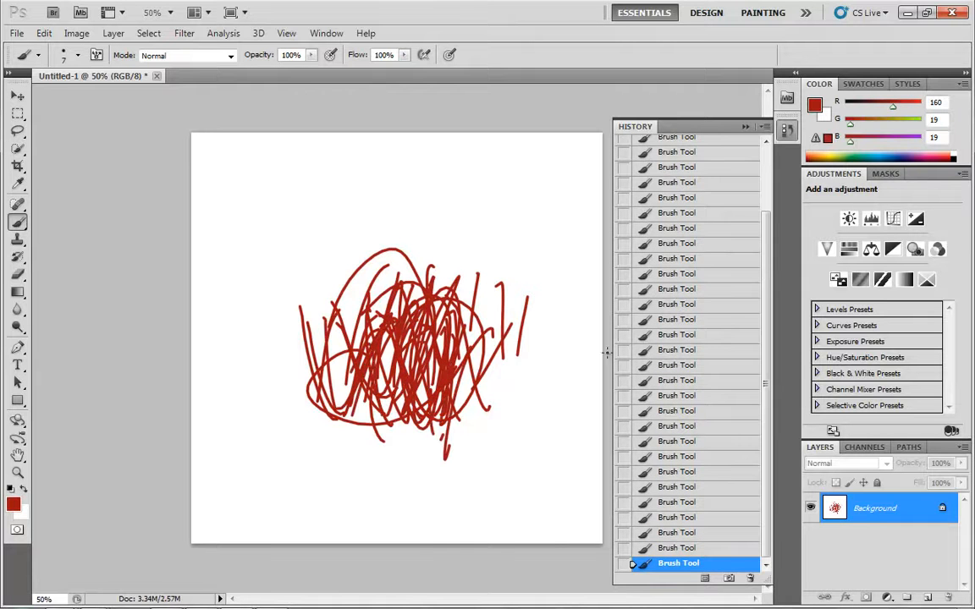
Revert to the blank Untitled-1 state and restore the stick figure from Snapshot 1.
{"action": "left_click_drag", "start_coordinate": [766, 405], "coordinate": [766, 261]}
{"action": "left_click", "coordinate": [687, 149]}
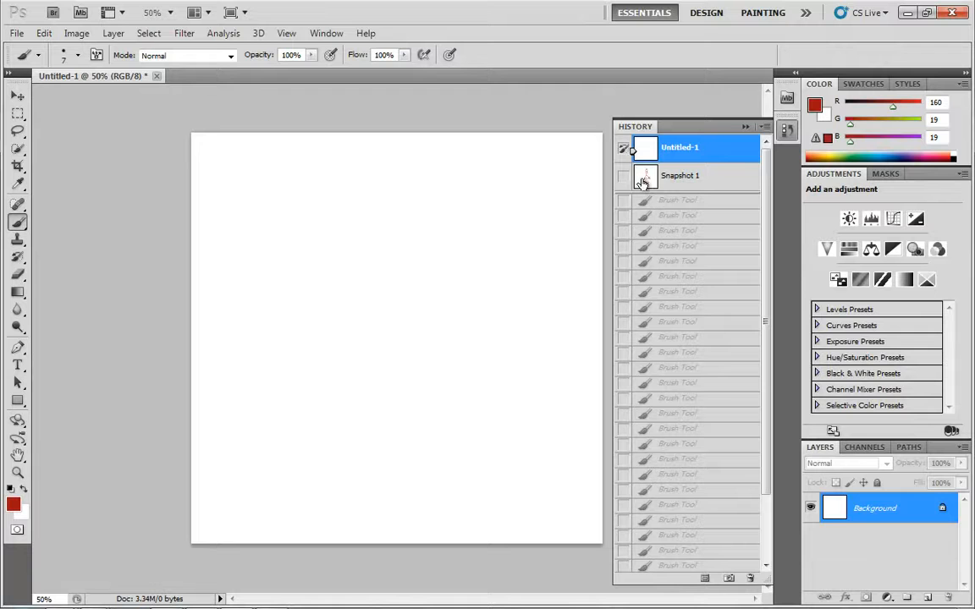
{"action": "left_click", "coordinate": [675, 178]}
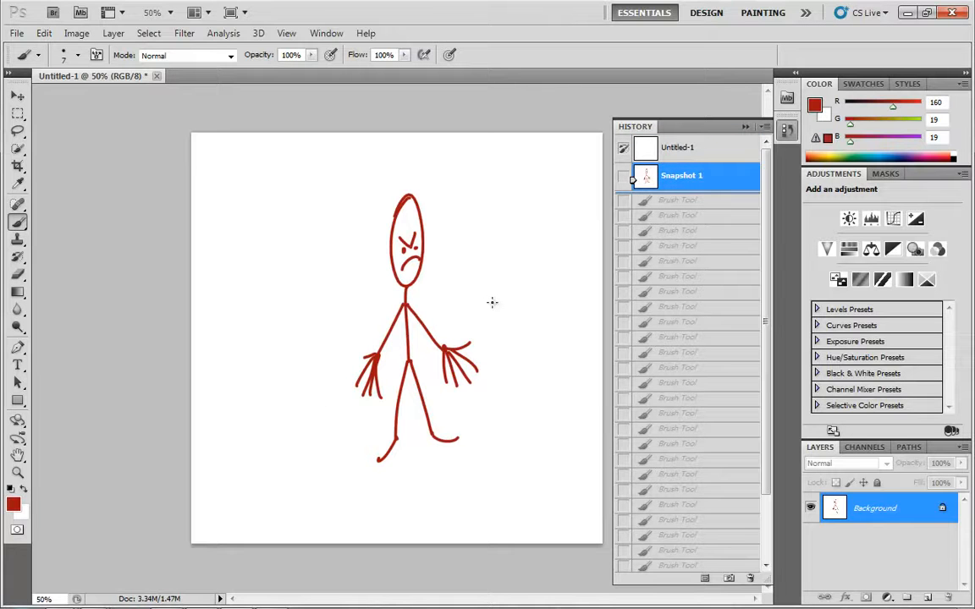
Set the foreground color to bright green #46d225.
{"action": "key", "text": "i"}
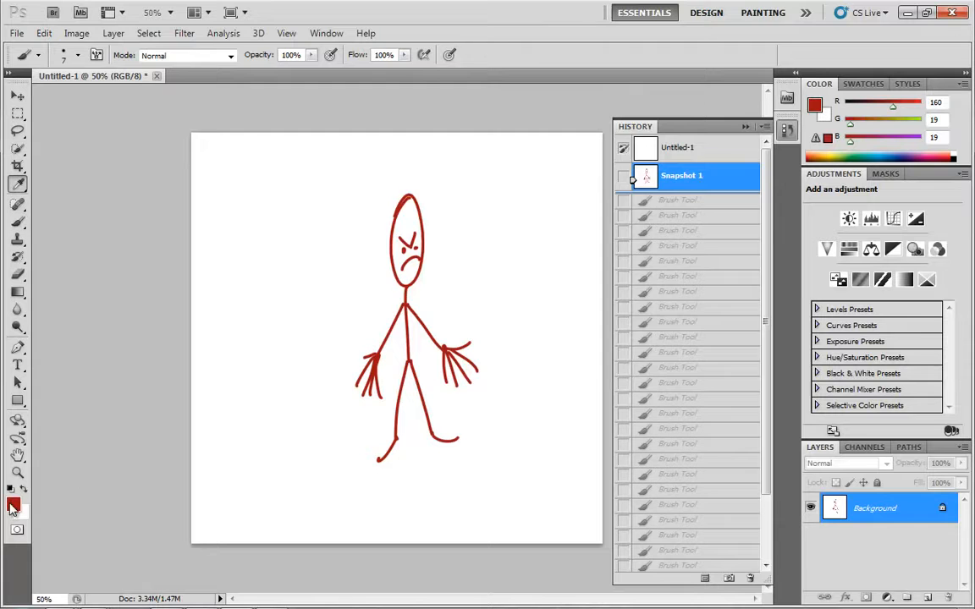
{"action": "left_click", "coordinate": [13, 506]}
{"action": "left_click", "coordinate": [503, 277]}
{"action": "left_click", "coordinate": [451, 175]}
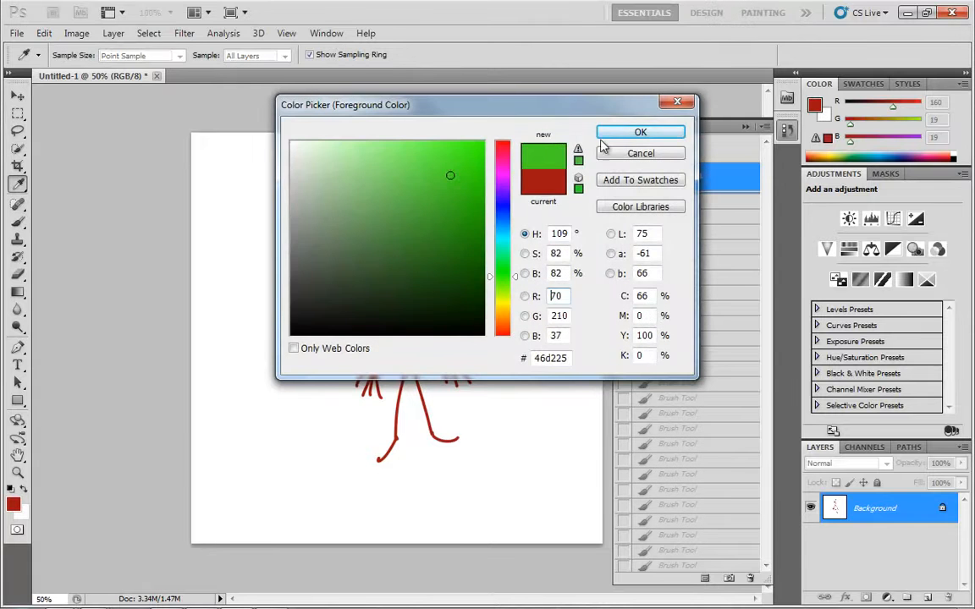
{"action": "left_click", "coordinate": [604, 135]}
Brush a green zigzag over the stick figure plus one extra dab, and undo and redo the dab.
{"action": "key", "text": "b"}
{"action": "mouse_move", "coordinate": [439, 222]}
{"action": "left_mouse_down"}
{"action": "mouse_move", "coordinate": [442, 267]}
{"action": "mouse_move", "coordinate": [475, 280]}
{"action": "mouse_move", "coordinate": [455, 395]}
{"action": "left_mouse_up"}
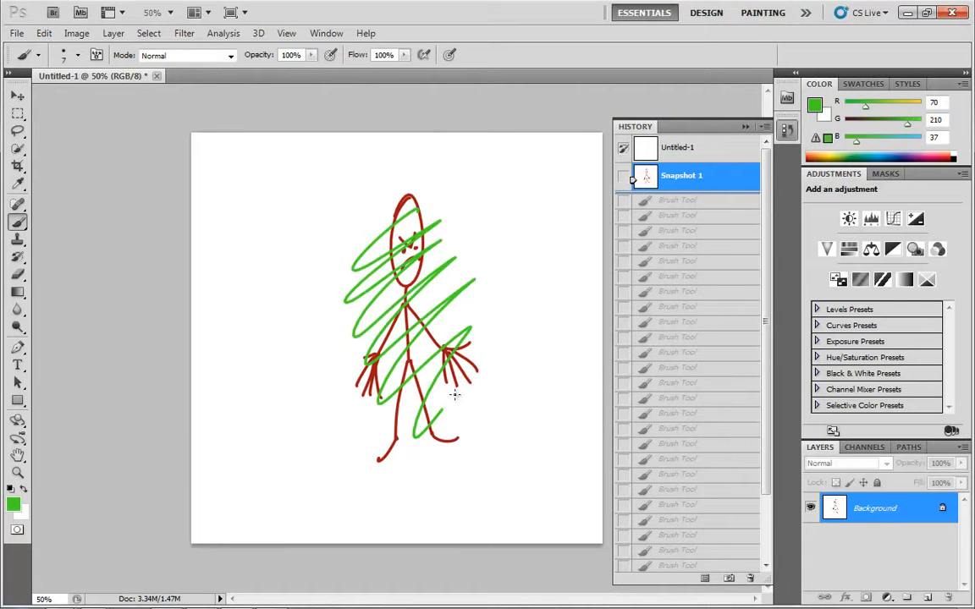
{"action": "left_click", "coordinate": [451, 259]}
{"action": "key", "text": "ctrl+z"}
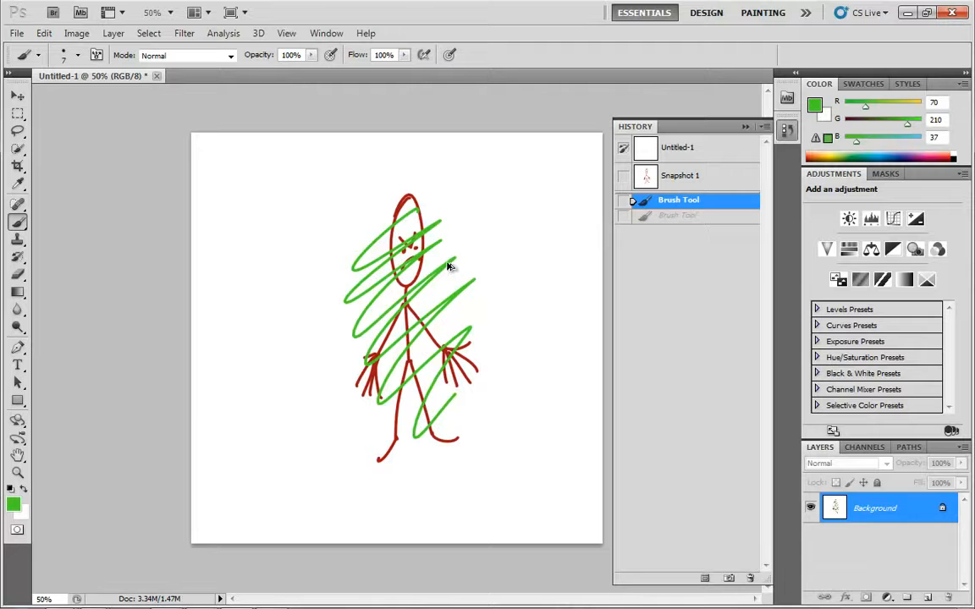
{"action": "key", "text": "ctrl+z"}
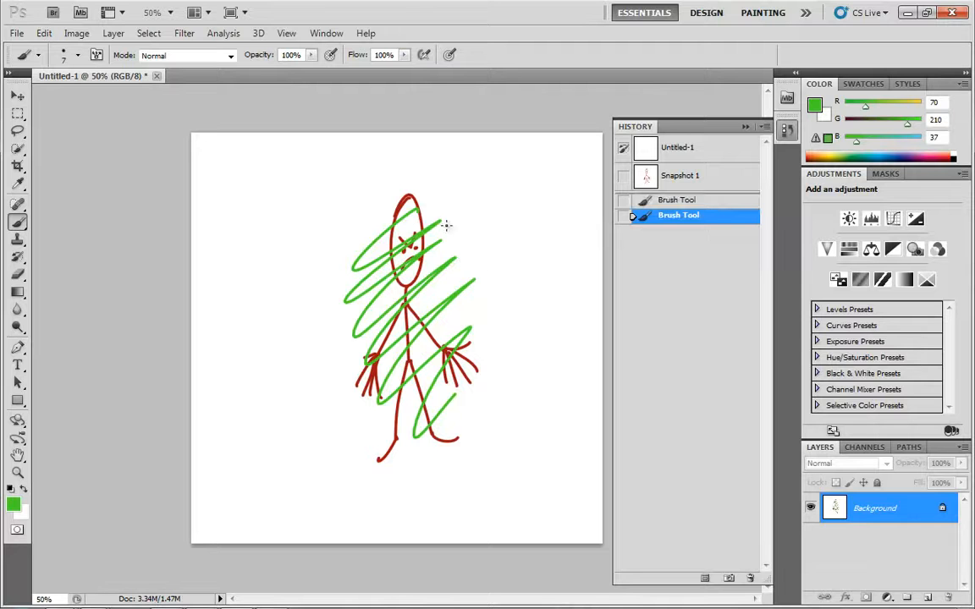
Restore the stick figure from Snapshot 1 and paint spiky green hair and green shoes on it.
{"action": "left_click", "coordinate": [684, 177]}
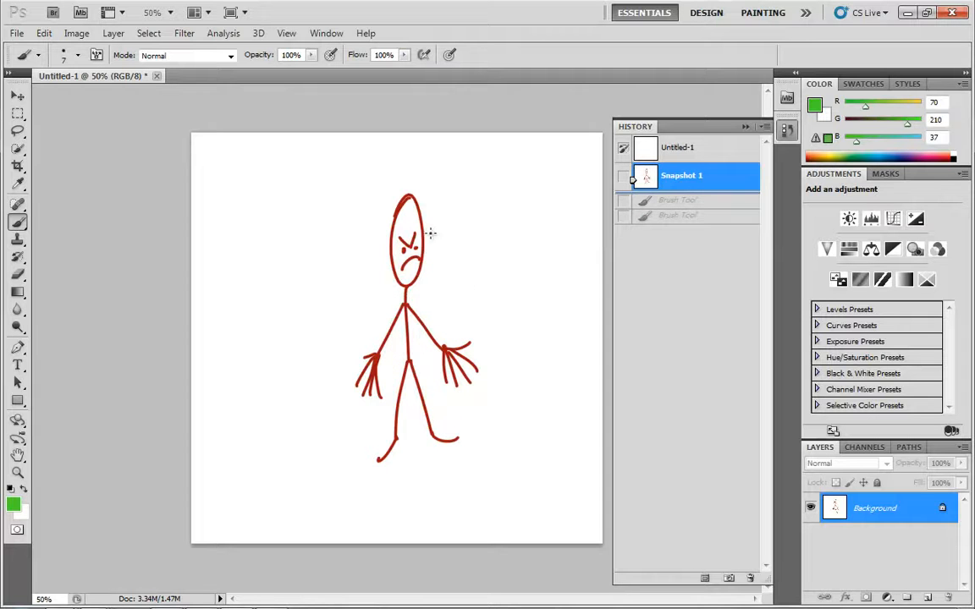
{"action": "mouse_move", "coordinate": [426, 236]}
{"action": "left_mouse_down"}
{"action": "mouse_move", "coordinate": [461, 213]}
{"action": "mouse_move", "coordinate": [443, 203]}
{"action": "mouse_move", "coordinate": [468, 192]}
{"action": "left_mouse_up"}
{"action": "mouse_move", "coordinate": [425, 208]}
{"action": "left_mouse_down"}
{"action": "mouse_move", "coordinate": [441, 177]}
{"action": "mouse_move", "coordinate": [420, 170]}
{"action": "left_mouse_up"}
{"action": "mouse_move", "coordinate": [411, 198]}
{"action": "left_mouse_down"}
{"action": "mouse_move", "coordinate": [405, 175]}
{"action": "mouse_move", "coordinate": [389, 177]}
{"action": "left_mouse_up"}
{"action": "mouse_move", "coordinate": [393, 207]}
{"action": "left_mouse_down"}
{"action": "mouse_move", "coordinate": [375, 187]}
{"action": "mouse_move", "coordinate": [368, 200]}
{"action": "left_mouse_up"}
{"action": "mouse_move", "coordinate": [387, 224]}
{"action": "left_mouse_down"}
{"action": "mouse_move", "coordinate": [357, 219]}
{"action": "mouse_move", "coordinate": [359, 238]}
{"action": "left_mouse_up"}
{"action": "left_click_drag", "start_coordinate": [387, 234], "coordinate": [356, 252]}
{"action": "mouse_move", "coordinate": [385, 228]}
{"action": "left_mouse_down"}
{"action": "mouse_move", "coordinate": [405, 189]}
{"action": "mouse_move", "coordinate": [433, 220]}
{"action": "mouse_move", "coordinate": [445, 196]}
{"action": "left_mouse_up"}
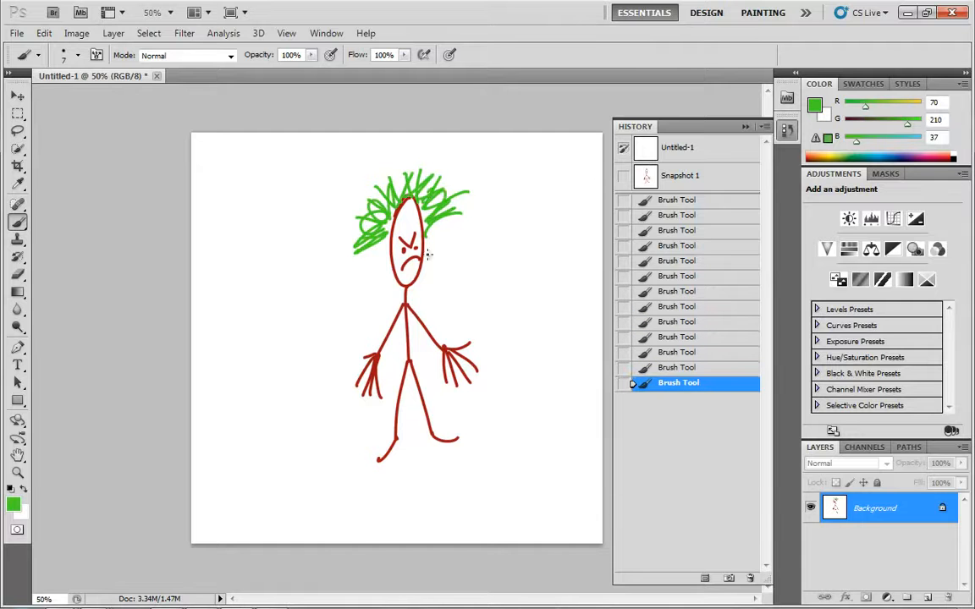
{"action": "mouse_move", "coordinate": [390, 448]}
{"action": "left_mouse_down"}
{"action": "mouse_move", "coordinate": [363, 461]}
{"action": "mouse_move", "coordinate": [392, 450]}
{"action": "mouse_move", "coordinate": [380, 466]}
{"action": "mouse_move", "coordinate": [453, 436]}
{"action": "left_mouse_up"}
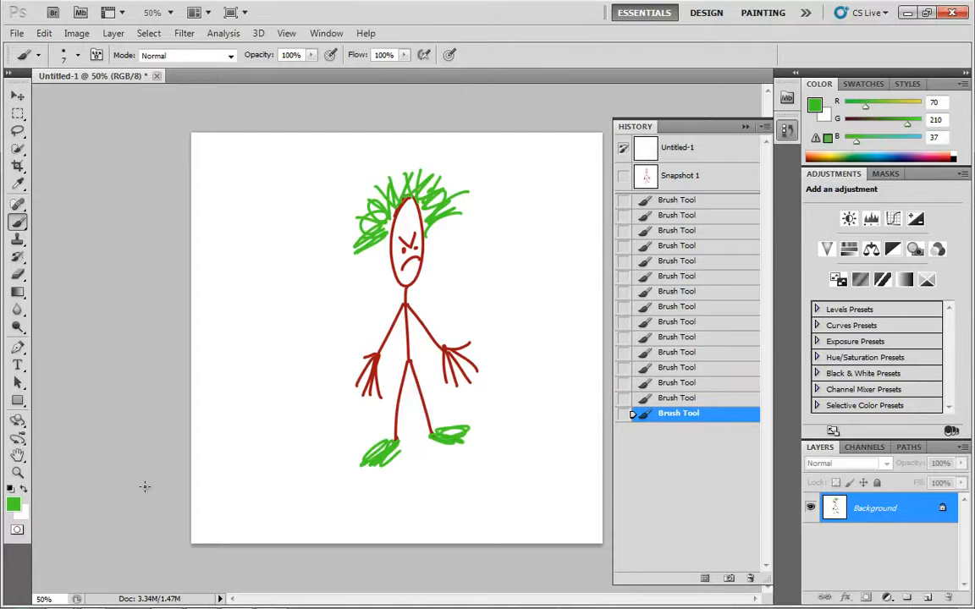
Set the foreground color to blue #2572d2 and paint a shirt on the torso and two long beams from the eyes.
{"action": "left_click", "coordinate": [12, 506]}
{"action": "left_click", "coordinate": [503, 221]}
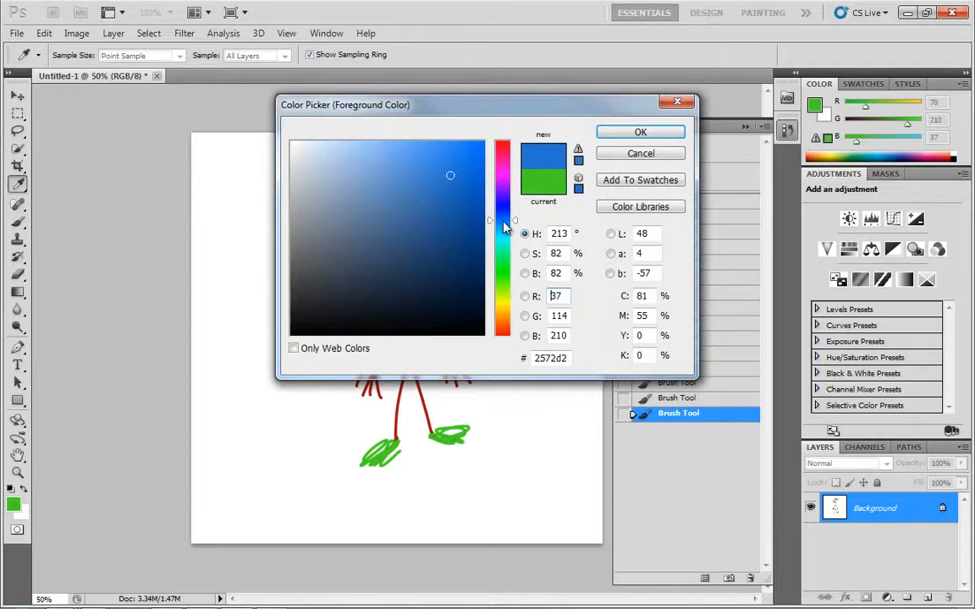
{"action": "left_click", "coordinate": [641, 132]}
{"action": "mouse_move", "coordinate": [387, 326]}
{"action": "left_mouse_down"}
{"action": "mouse_move", "coordinate": [409, 303]}
{"action": "mouse_move", "coordinate": [421, 328]}
{"action": "mouse_move", "coordinate": [435, 323]}
{"action": "mouse_move", "coordinate": [412, 327]}
{"action": "mouse_move", "coordinate": [401, 352]}
{"action": "mouse_move", "coordinate": [399, 313]}
{"action": "mouse_move", "coordinate": [421, 341]}
{"action": "left_mouse_up"}
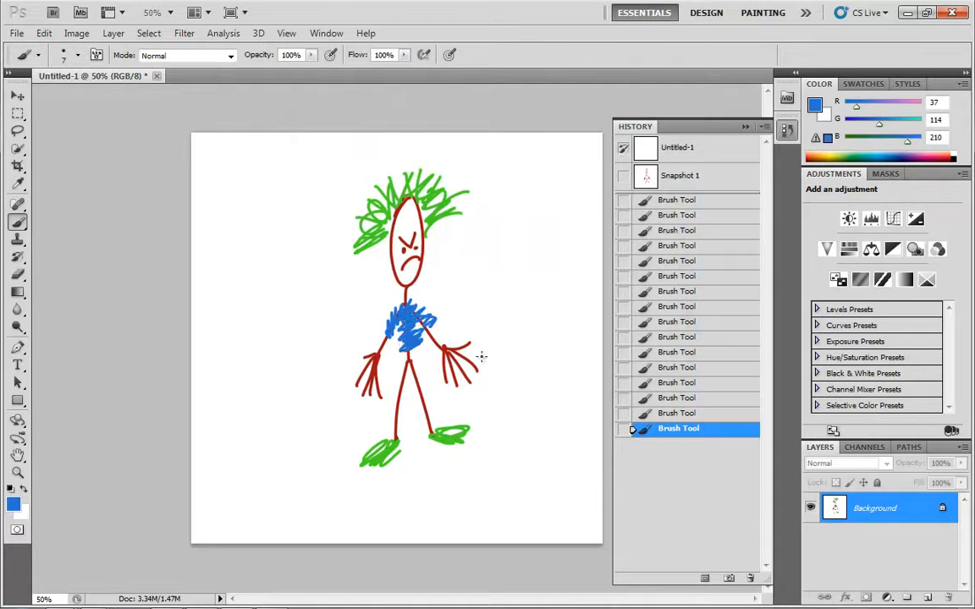
{"action": "mouse_move", "coordinate": [419, 247]}
{"action": "left_mouse_down"}
{"action": "mouse_move", "coordinate": [523, 247]}
{"action": "mouse_move", "coordinate": [574, 289]}
{"action": "left_mouse_up"}
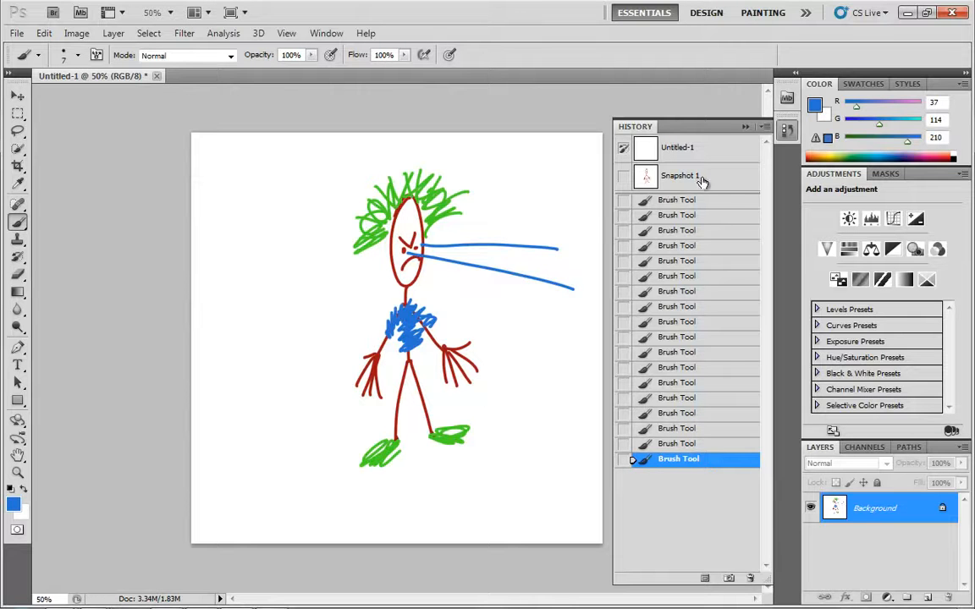
Restore the stick figure from Snapshot 1 and enlarge the brush to size 70.
{"action": "left_click", "coordinate": [637, 168]}
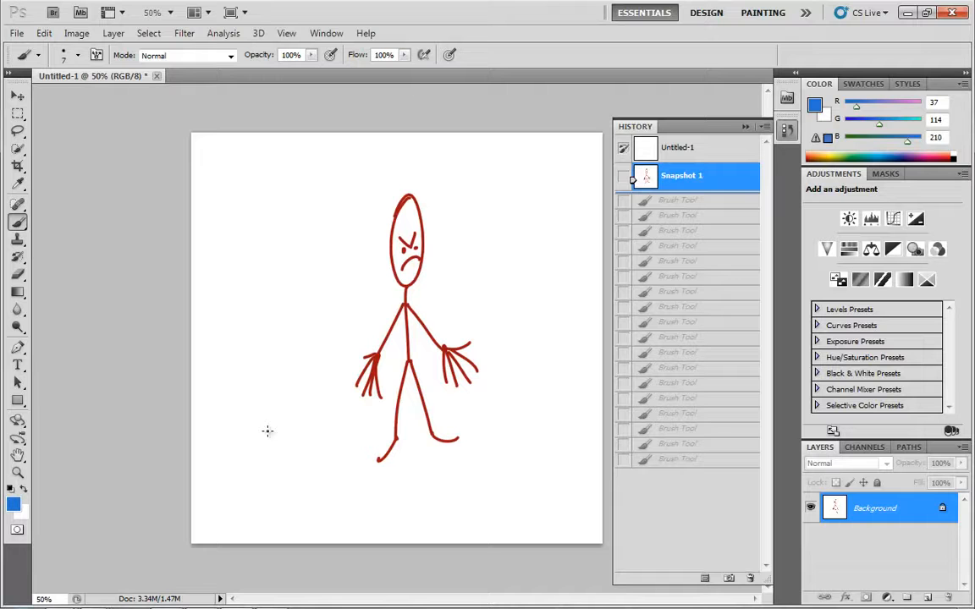
{"action": "key", "text": "bracketright"}
{"action": "key", "text": "bracketright"}
{"action": "key", "text": "bracketright"}
{"action": "key", "text": "bracketright"}
{"action": "key", "text": "bracketright"}
{"action": "key", "text": "bracketright"}
{"action": "key", "text": "bracketright"}
{"action": "key", "text": "bracketright"}
{"action": "key", "text": "bracketright"}
Cover the stick figure's head and both hands with solid blue blobs.
{"action": "mouse_move", "coordinate": [408, 205]}
{"action": "left_mouse_down"}
{"action": "mouse_move", "coordinate": [403, 262]}
{"action": "mouse_move", "coordinate": [420, 220]}
{"action": "mouse_move", "coordinate": [397, 263]}
{"action": "mouse_move", "coordinate": [419, 224]}
{"action": "mouse_move", "coordinate": [381, 268]}
{"action": "mouse_move", "coordinate": [396, 209]}
{"action": "mouse_move", "coordinate": [424, 204]}
{"action": "mouse_move", "coordinate": [427, 266]}
{"action": "mouse_move", "coordinate": [407, 270]}
{"action": "left_mouse_up"}
{"action": "mouse_move", "coordinate": [366, 383]}
{"action": "left_mouse_down"}
{"action": "mouse_move", "coordinate": [359, 398]}
{"action": "mouse_move", "coordinate": [383, 375]}
{"action": "left_mouse_up"}
{"action": "left_click_drag", "start_coordinate": [453, 373], "coordinate": [483, 357]}
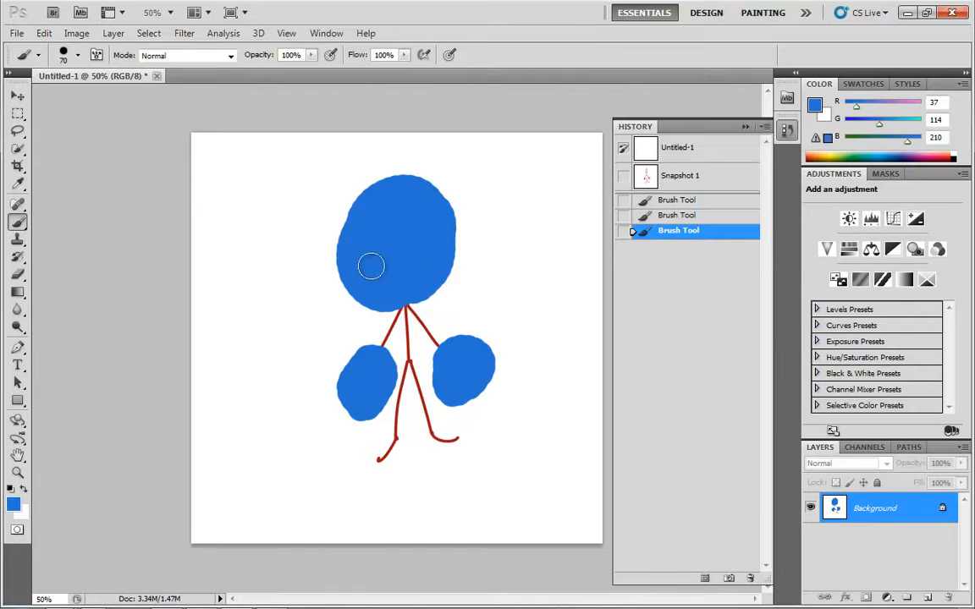
Save the drawing in Photoshop format as Temp in the Sample Pictures folder.
{"action": "left_click", "coordinate": [16, 33]}
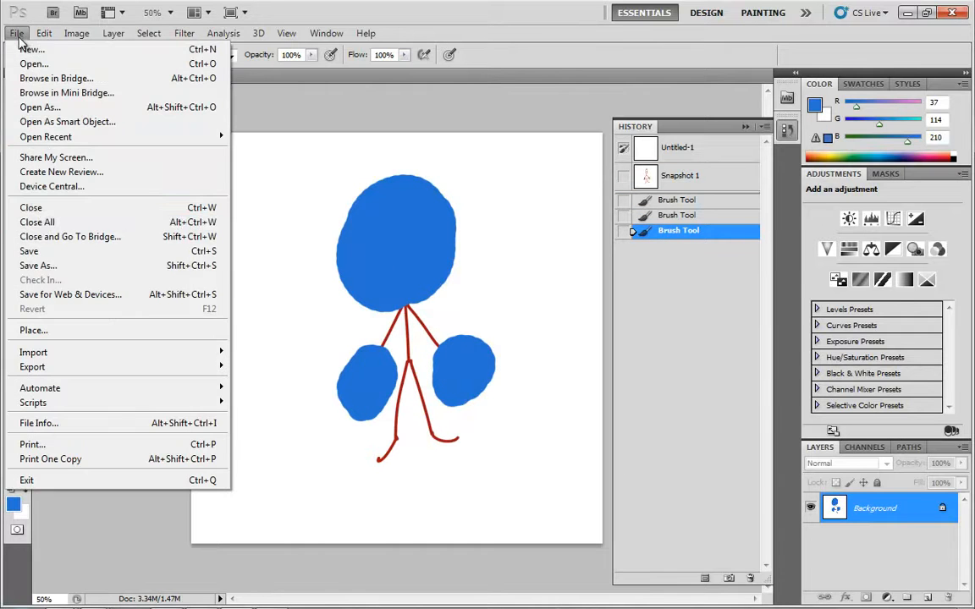
{"action": "left_click", "coordinate": [41, 252]}
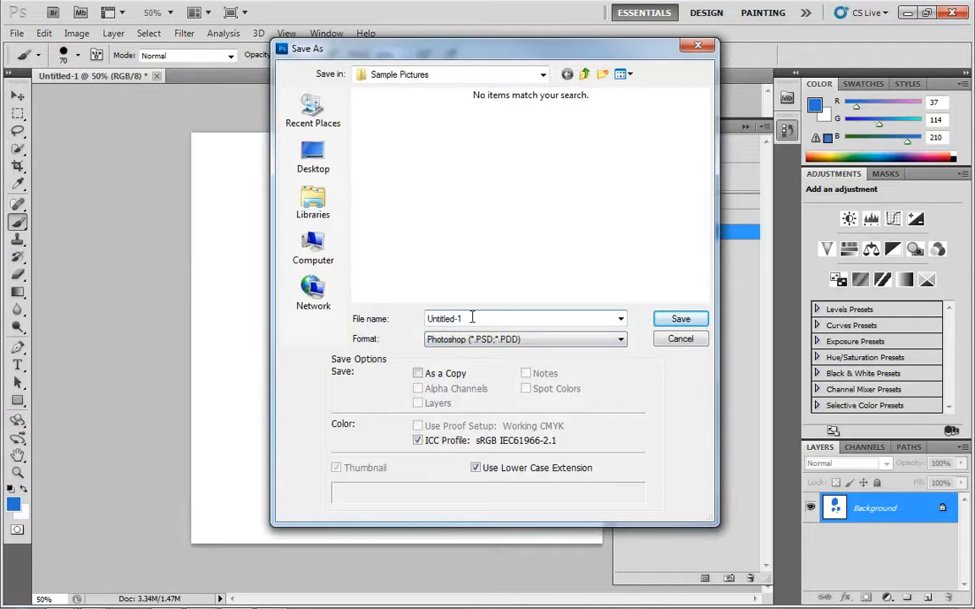
{"action": "type", "text": "Temp"}
{"action": "left_click", "coordinate": [681, 319]}
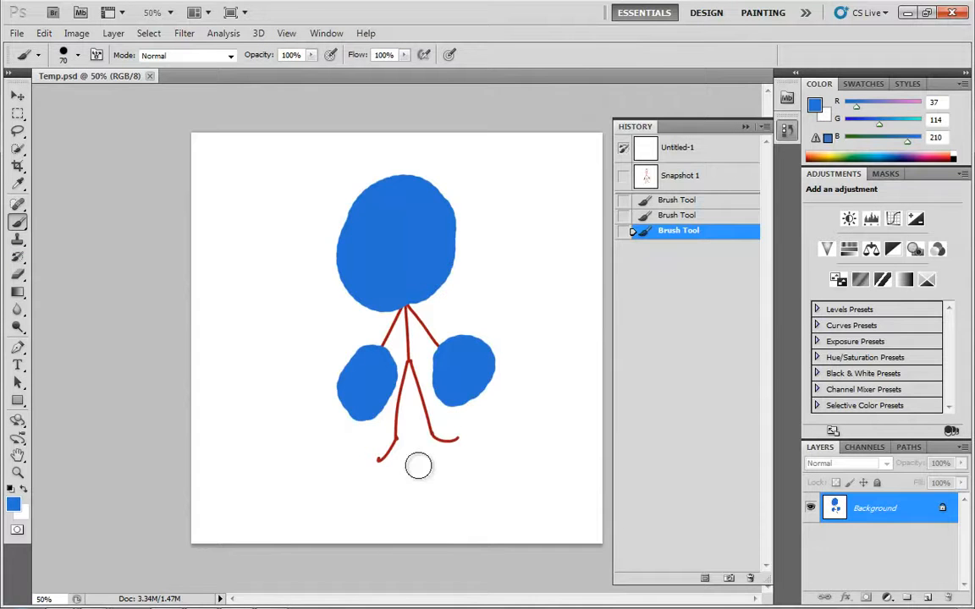
Close the Temp.psd document and reopen it from the Sample Pictures folder.
{"action": "left_click", "coordinate": [150, 76]}
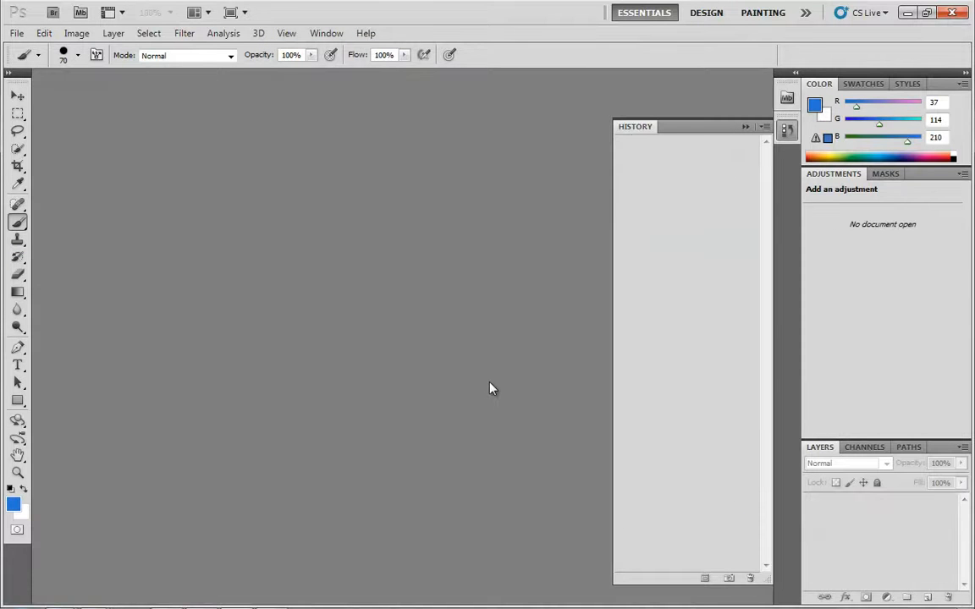
{"action": "left_click", "coordinate": [16, 33]}
{"action": "left_click", "coordinate": [32, 63]}
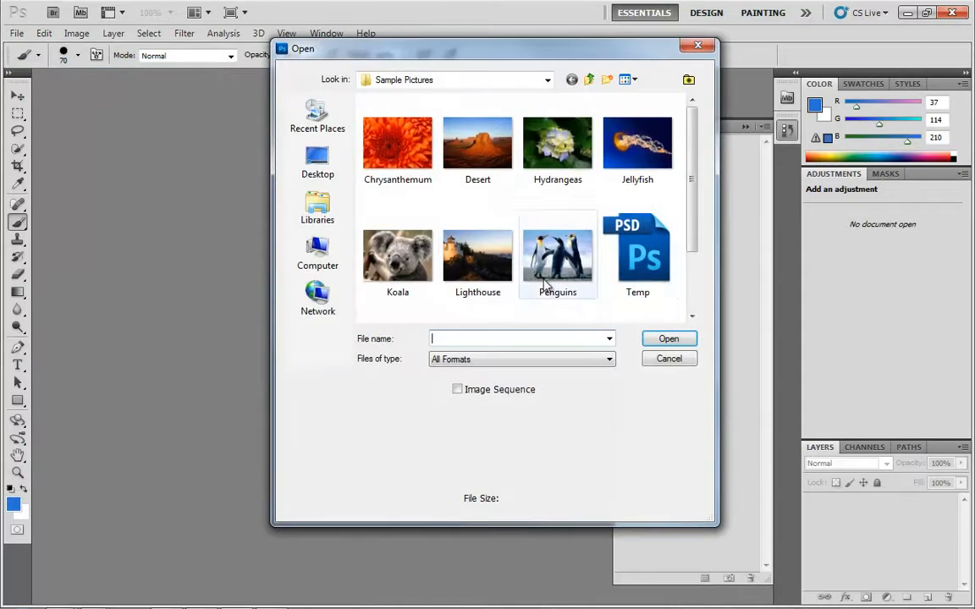
{"action": "double_click", "coordinate": [636, 262]}
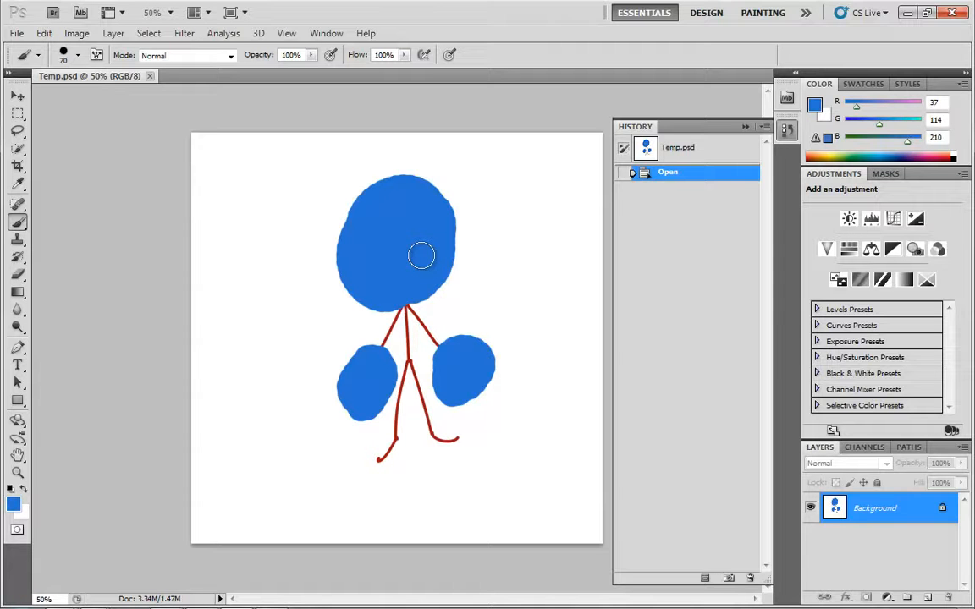
Erase the entire drawing from the canvas and reduce the brush to size 9.
{"action": "mouse_move", "coordinate": [477, 344]}
{"action": "left_mouse_down"}
{"action": "mouse_move", "coordinate": [513, 358]}
{"action": "mouse_move", "coordinate": [472, 397]}
{"action": "mouse_move", "coordinate": [386, 425]}
{"action": "mouse_move", "coordinate": [449, 323]}
{"action": "mouse_move", "coordinate": [350, 390]}
{"action": "mouse_move", "coordinate": [340, 375]}
{"action": "mouse_move", "coordinate": [460, 211]}
{"action": "mouse_move", "coordinate": [332, 290]}
{"action": "mouse_move", "coordinate": [370, 182]}
{"action": "left_mouse_up"}
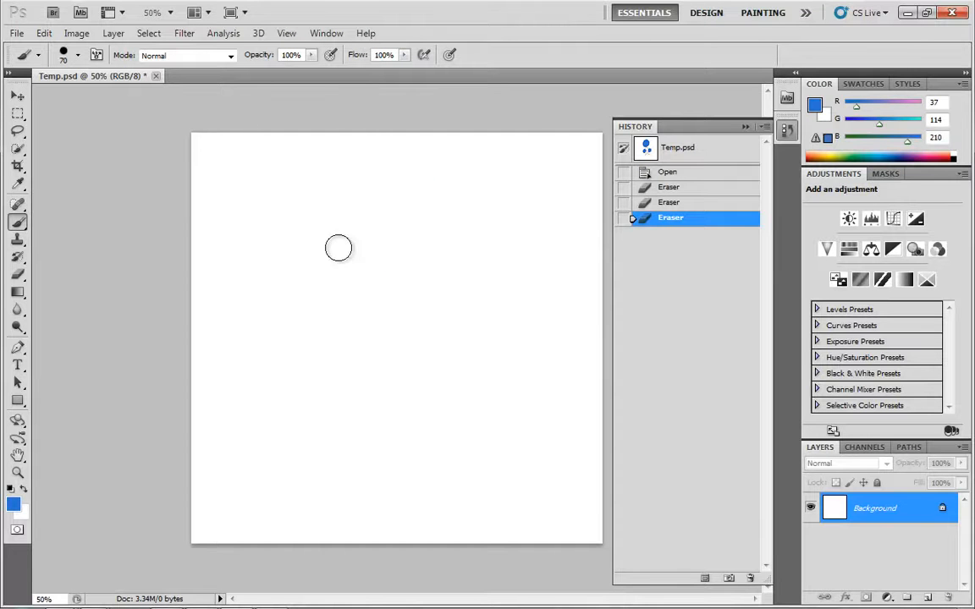
{"action": "key", "text": "bracketleft"}
{"action": "key", "text": "bracketleft"}
{"action": "key", "text": "bracketleft"}
{"action": "key", "text": "bracketleft"}
{"action": "key", "text": "bracketleft"}
{"action": "key", "text": "bracketleft"}
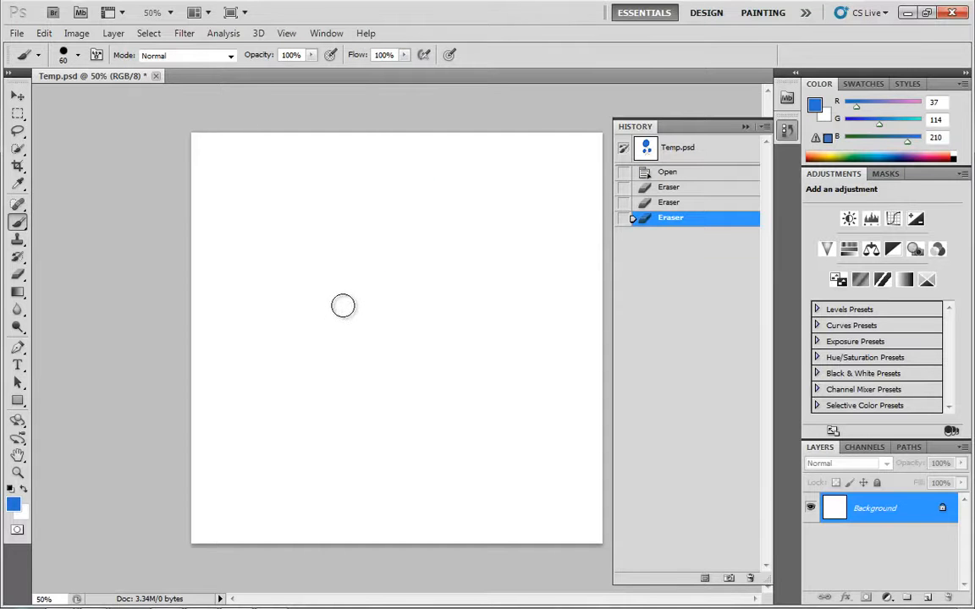
{"action": "key", "text": "bracketleft"}
Paint a round blue laughing face with squeezed-shut eyes and a wide open mouth.
{"action": "mouse_move", "coordinate": [404, 240]}
{"action": "left_mouse_down"}
{"action": "mouse_move", "coordinate": [382, 362]}
{"action": "mouse_move", "coordinate": [413, 237]}
{"action": "mouse_move", "coordinate": [405, 243]}
{"action": "left_mouse_up"}
{"action": "left_click_drag", "start_coordinate": [375, 295], "coordinate": [371, 314]}
{"action": "mouse_move", "coordinate": [432, 281]}
{"action": "left_mouse_down"}
{"action": "mouse_move", "coordinate": [420, 290]}
{"action": "mouse_move", "coordinate": [438, 296]}
{"action": "left_mouse_up"}
{"action": "mouse_move", "coordinate": [375, 329]}
{"action": "left_mouse_down"}
{"action": "mouse_move", "coordinate": [443, 307]}
{"action": "mouse_move", "coordinate": [434, 330]}
{"action": "mouse_move", "coordinate": [383, 334]}
{"action": "mouse_move", "coordinate": [437, 320]}
{"action": "left_mouse_up"}
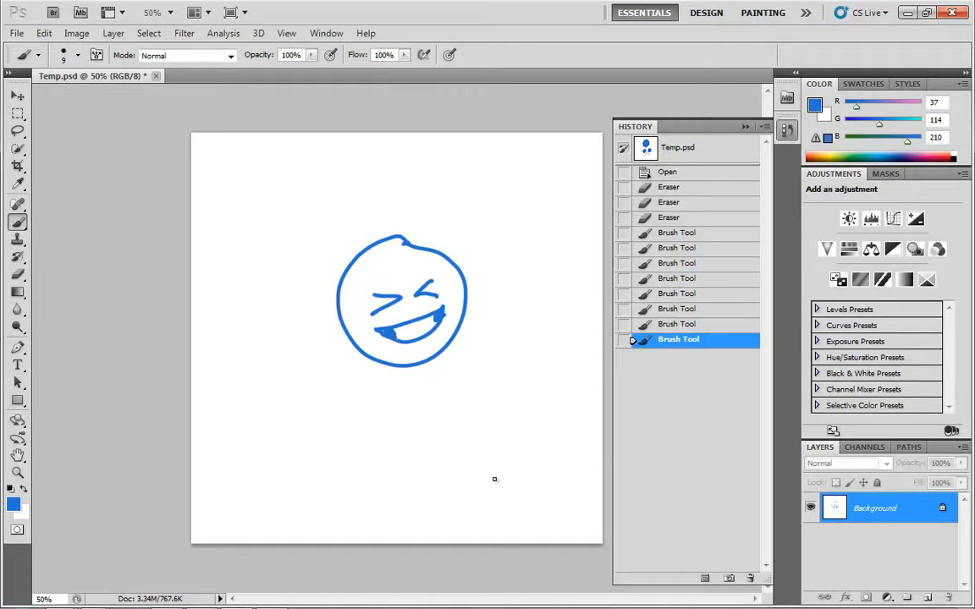
Save a history snapshot of the laughing face and revert to the original Temp.psd state.
{"action": "left_click", "coordinate": [730, 582]}
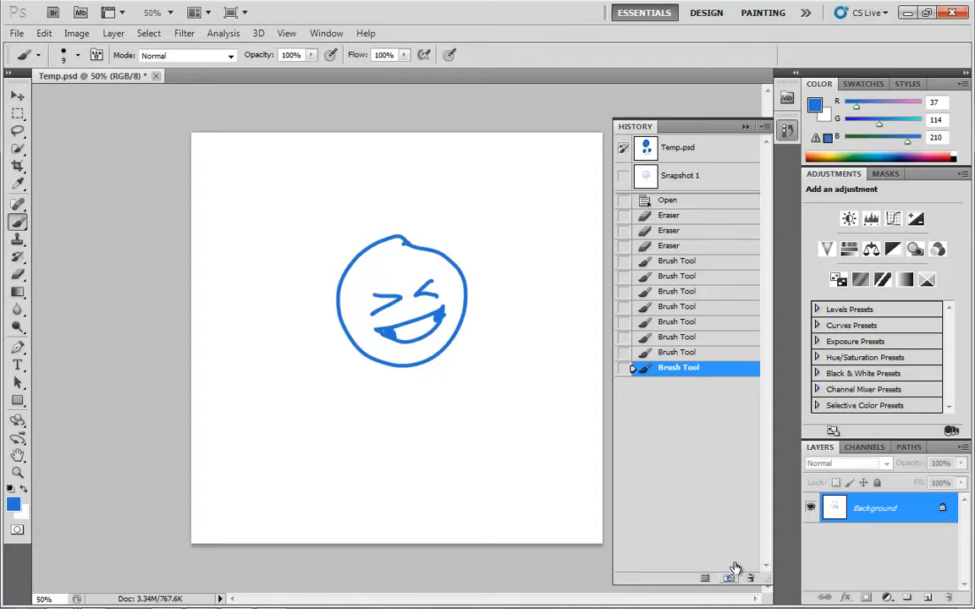
{"action": "left_click", "coordinate": [683, 174]}
{"action": "left_click", "coordinate": [686, 157]}
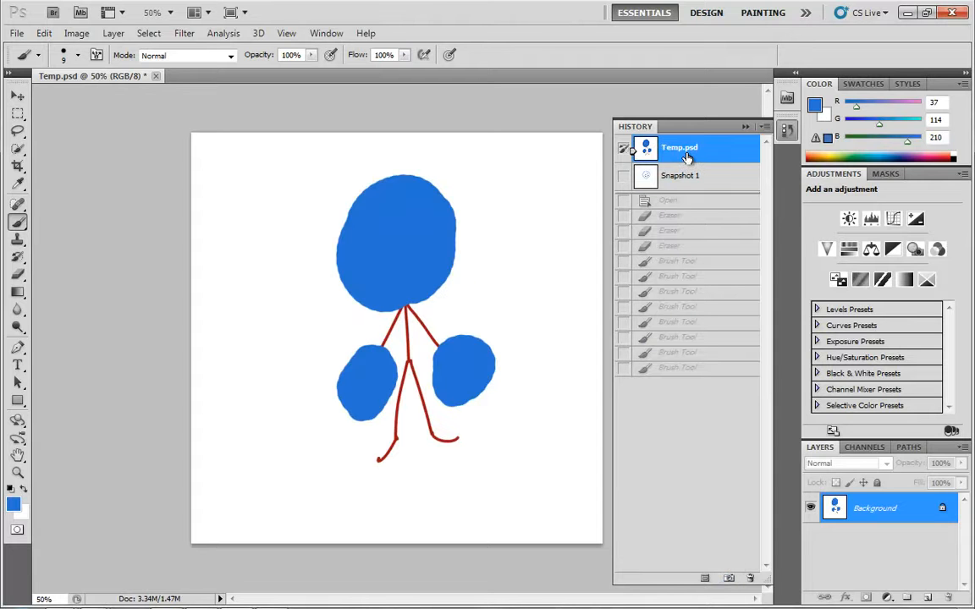
Restore the laughing face from Snapshot 1 and create a new document from that history state.
{"action": "left_click", "coordinate": [688, 176]}
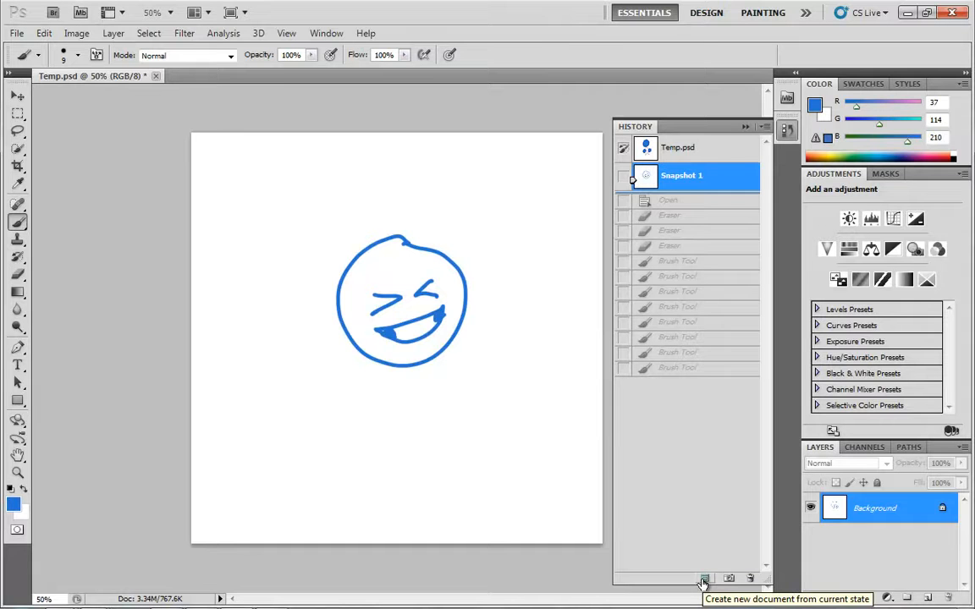
{"action": "left_click", "coordinate": [703, 581]}
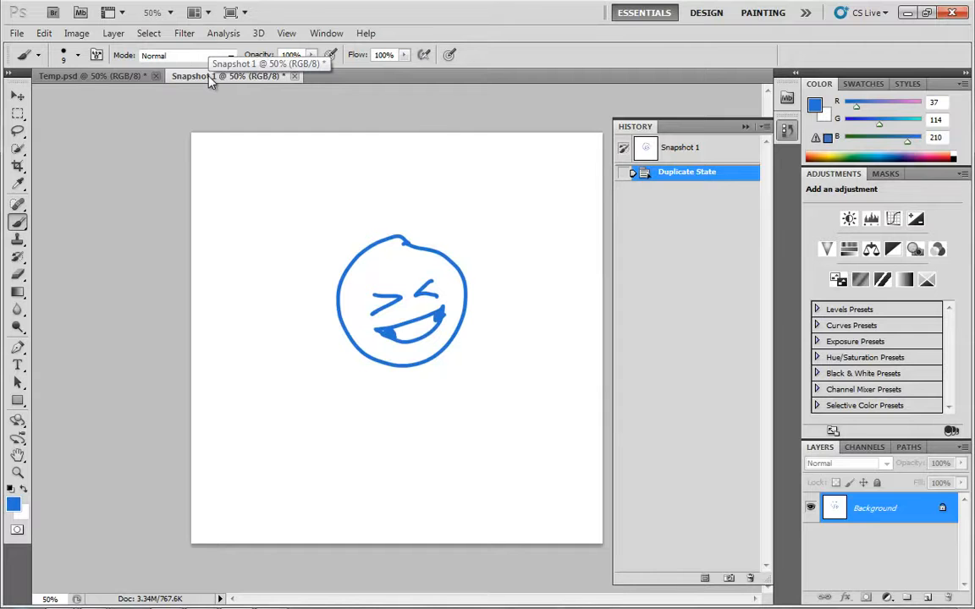
Return to the Temp.psd document, revert it to its original state and restore Snapshot 1.
{"action": "left_click", "coordinate": [89, 78]}
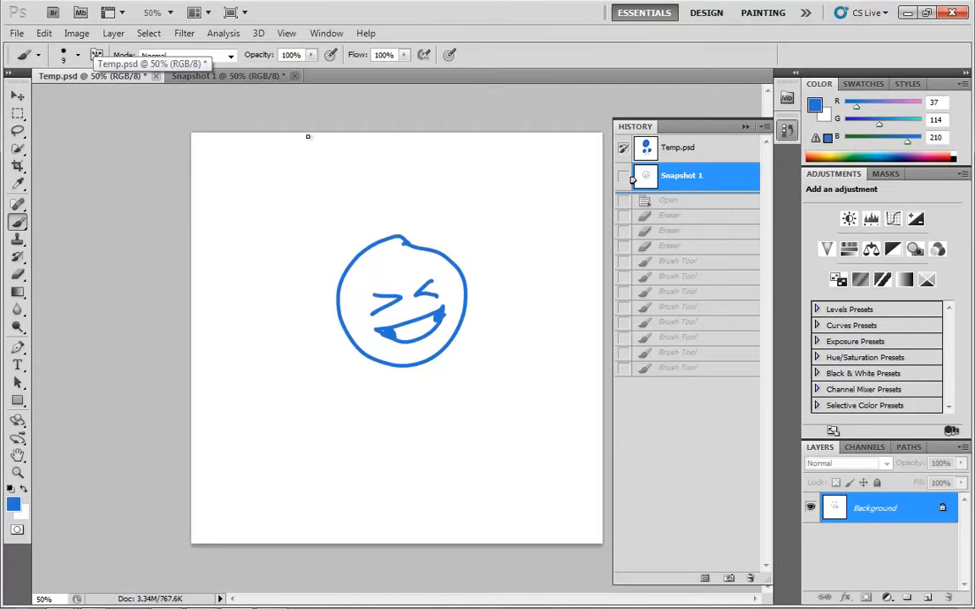
{"action": "left_click", "coordinate": [182, 77]}
{"action": "left_click", "coordinate": [101, 75]}
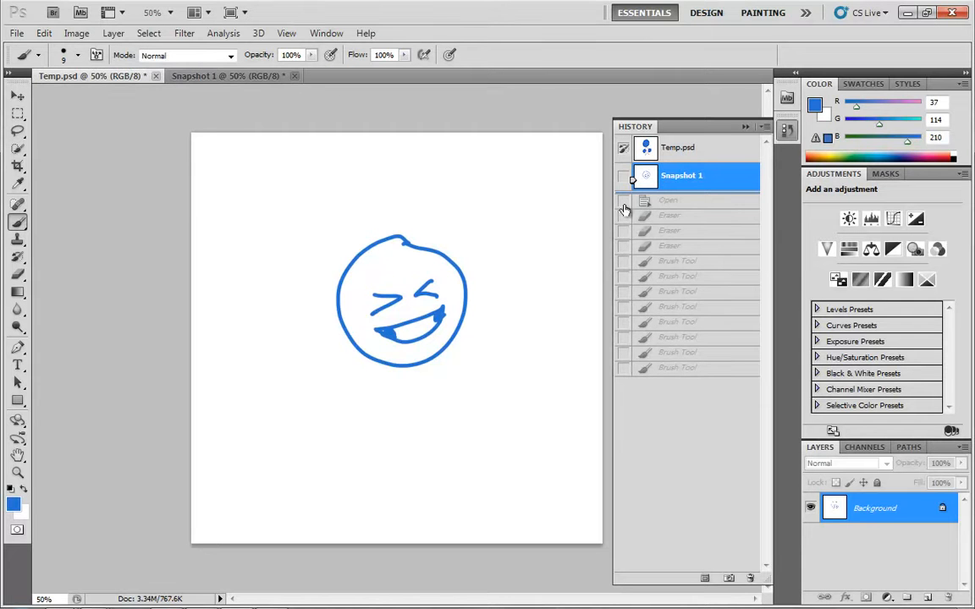
{"action": "left_click", "coordinate": [703, 158]}
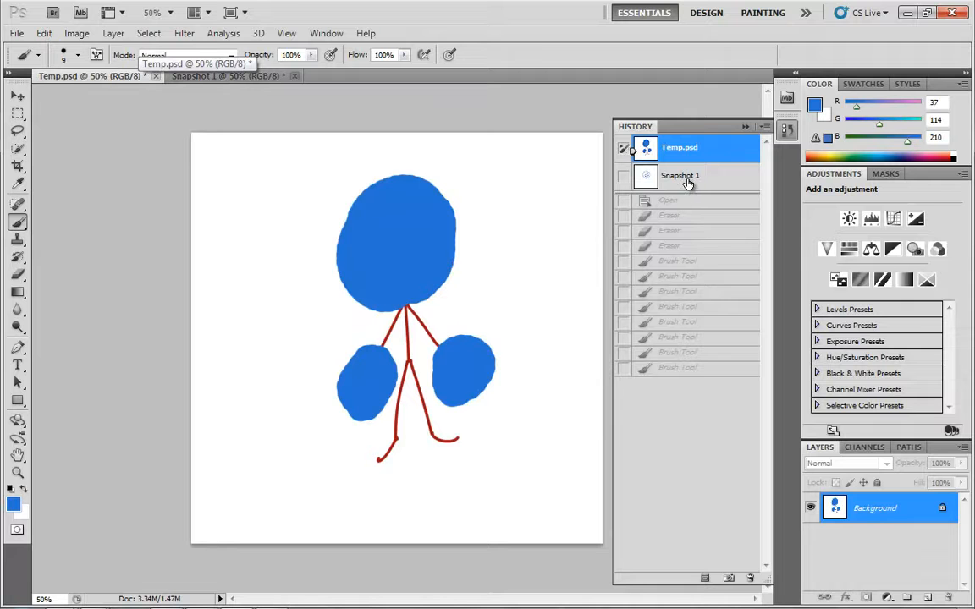
{"action": "left_click", "coordinate": [691, 182]}
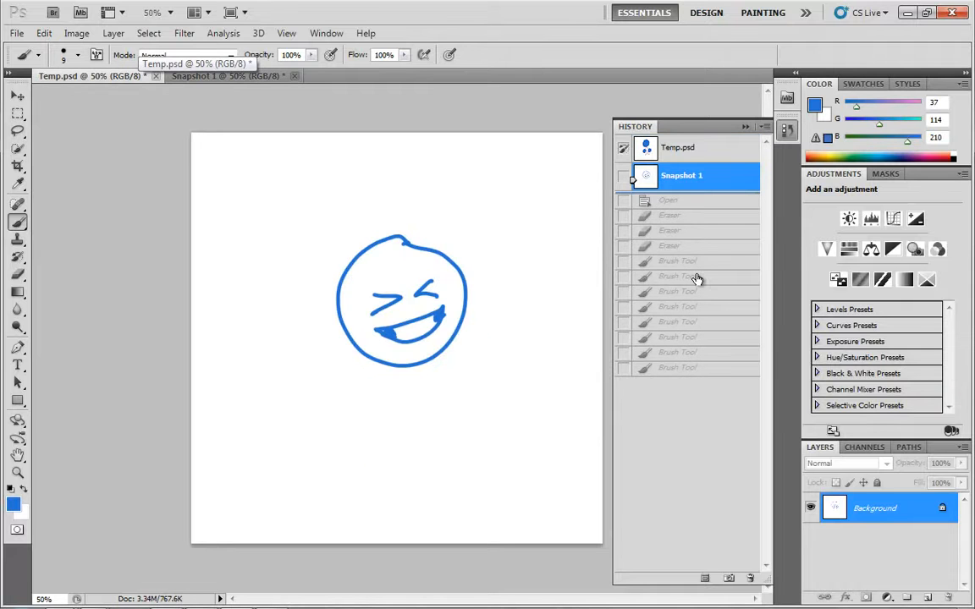
Scribble over and erase the laughing face in Temp.psd, and paint a blue spiral winding outward from the canvas centre.
{"action": "mouse_move", "coordinate": [426, 296]}
{"action": "left_mouse_down"}
{"action": "mouse_move", "coordinate": [401, 427]}
{"action": "mouse_move", "coordinate": [325, 378]}
{"action": "mouse_move", "coordinate": [336, 298]}
{"action": "left_mouse_up"}
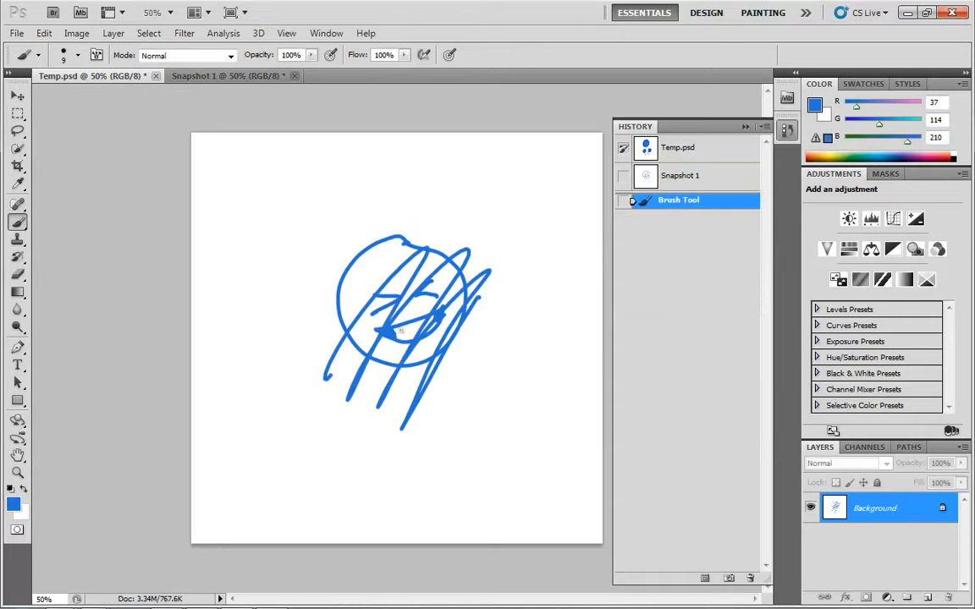
{"action": "key", "text": "e"}
{"action": "mouse_move", "coordinate": [421, 341]}
{"action": "left_mouse_down"}
{"action": "mouse_move", "coordinate": [392, 394]}
{"action": "mouse_move", "coordinate": [451, 283]}
{"action": "mouse_move", "coordinate": [348, 312]}
{"action": "mouse_move", "coordinate": [409, 271]}
{"action": "mouse_move", "coordinate": [363, 336]}
{"action": "left_mouse_up"}
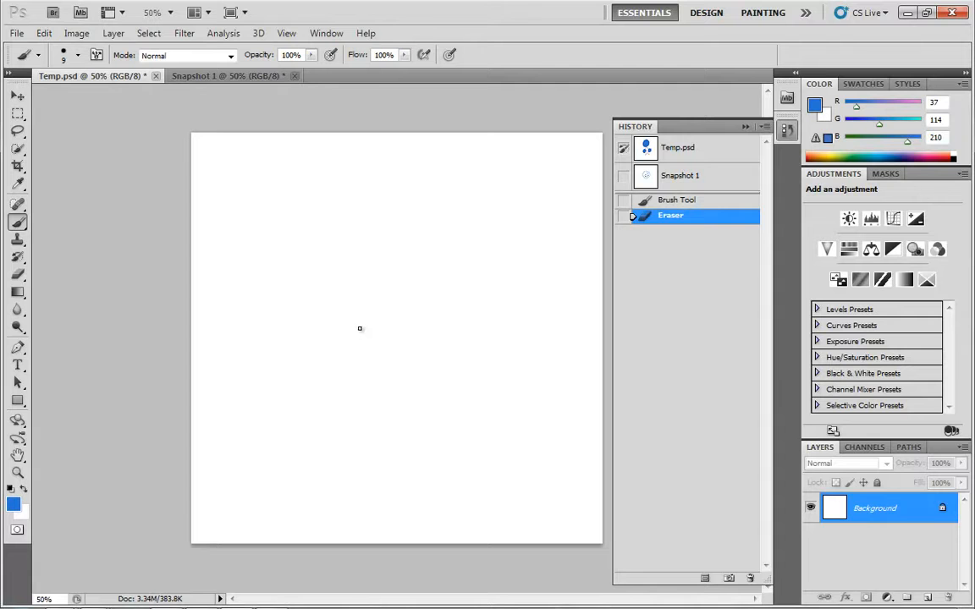
{"action": "mouse_move", "coordinate": [393, 345]}
{"action": "left_mouse_down"}
{"action": "mouse_move", "coordinate": [396, 329]}
{"action": "mouse_move", "coordinate": [444, 283]}
{"action": "mouse_move", "coordinate": [347, 260]}
{"action": "mouse_move", "coordinate": [265, 344]}
{"action": "left_mouse_up"}
Bring up Save As for the Snapshot 1 document, cancel it, and close that document without saving.
{"action": "left_click", "coordinate": [195, 78]}
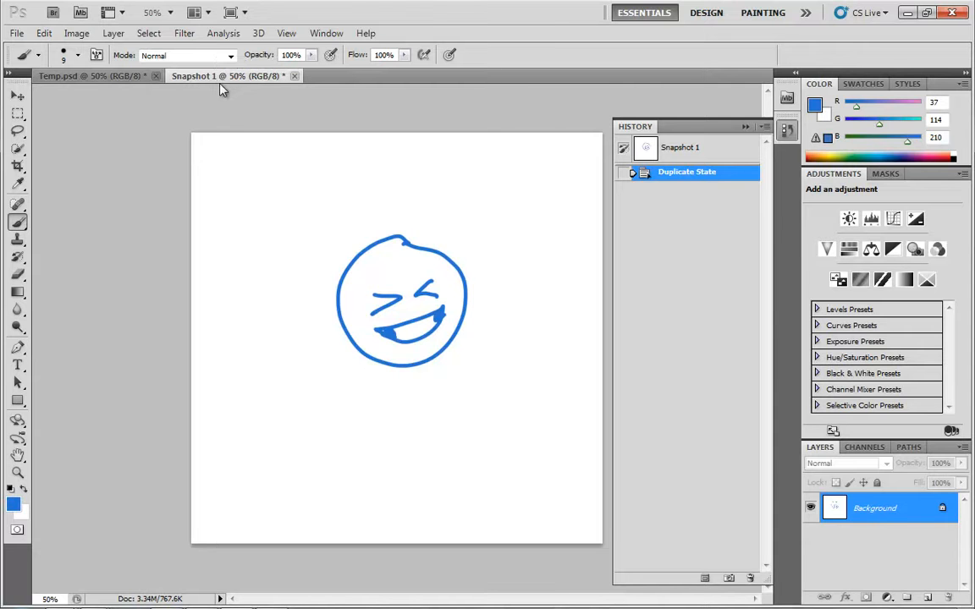
{"action": "key", "text": "ctrl+shift+s"}
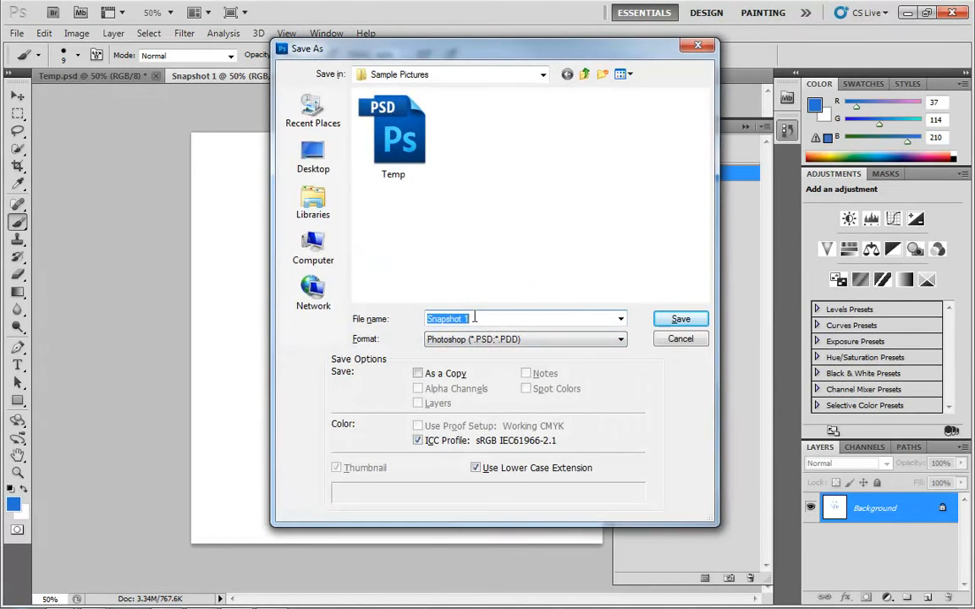
{"action": "left_click", "coordinate": [681, 339]}
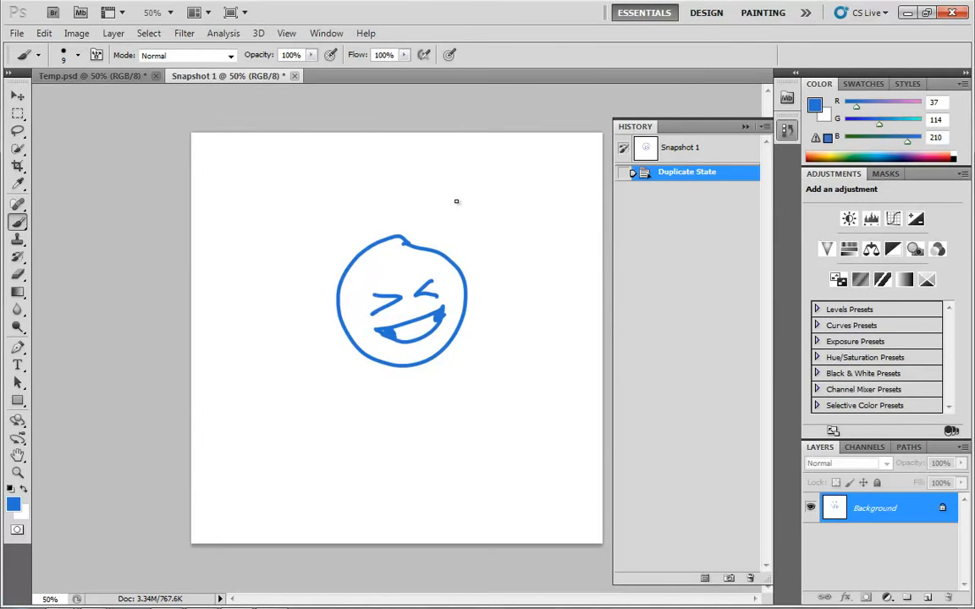
{"action": "left_click", "coordinate": [295, 76]}
{"action": "left_click", "coordinate": [506, 241]}
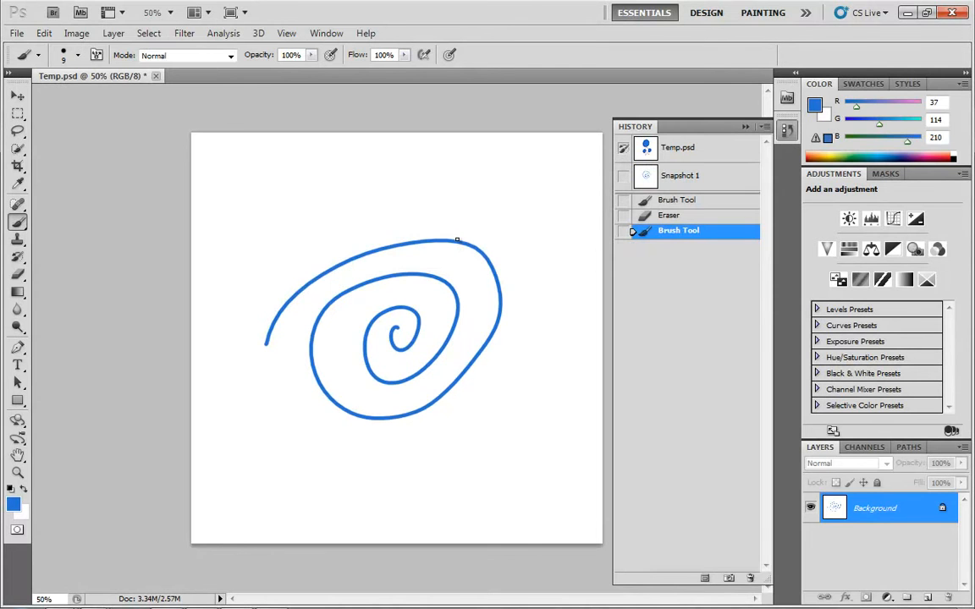
Open the Performance preferences and examine the History States setting.
{"action": "left_click", "coordinate": [42, 32]}
{"action": "mouse_move", "coordinate": [165, 568]}
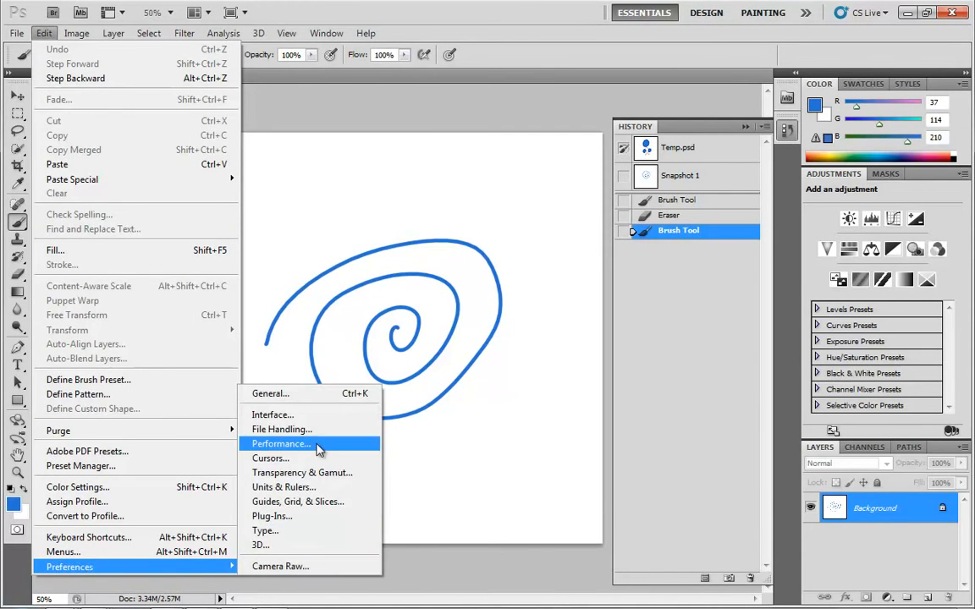
{"action": "left_click", "coordinate": [286, 405]}
{"action": "left_click", "coordinate": [680, 162]}
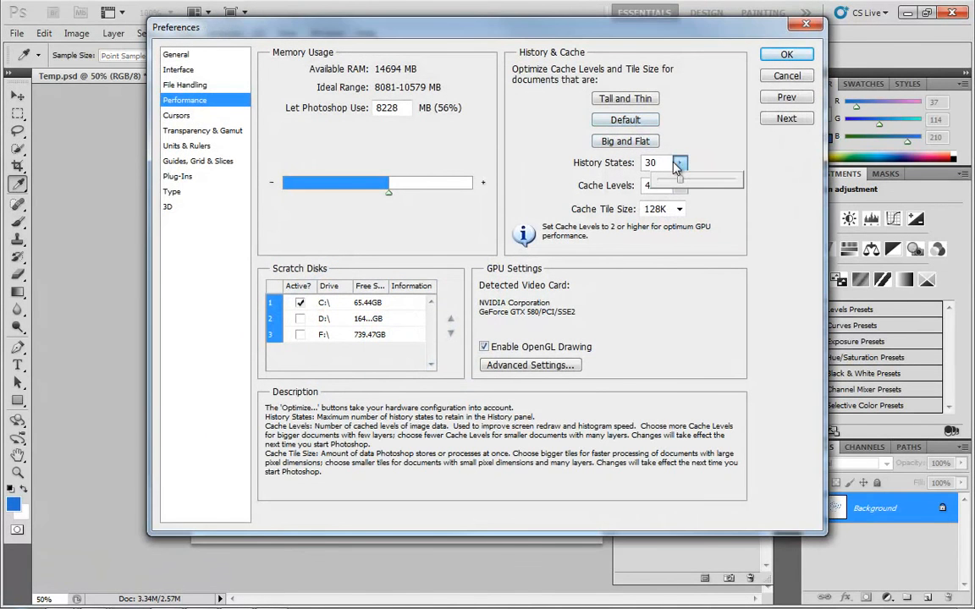
{"action": "left_click_drag", "start_coordinate": [661, 166], "coordinate": [618, 162]}
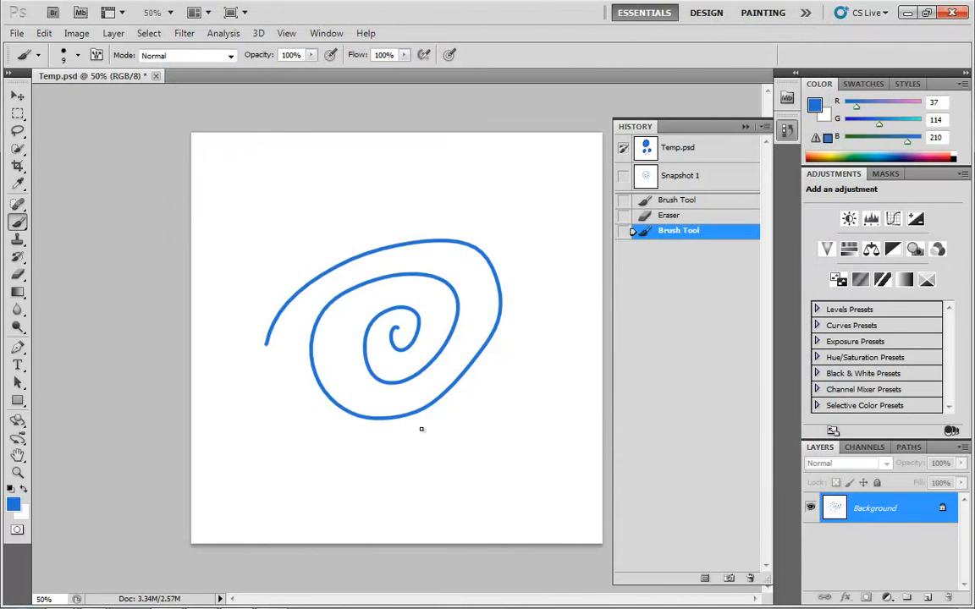
Erase the blue spiral so the Temp.psd canvas is blank.
{"action": "key", "text": "e"}
{"action": "mouse_move", "coordinate": [519, 316]}
{"action": "left_mouse_down"}
{"action": "mouse_move", "coordinate": [466, 398]}
{"action": "mouse_move", "coordinate": [389, 433]}
{"action": "mouse_move", "coordinate": [444, 266]}
{"action": "mouse_move", "coordinate": [488, 187]}
{"action": "mouse_move", "coordinate": [333, 343]}
{"action": "mouse_move", "coordinate": [270, 366]}
{"action": "mouse_move", "coordinate": [311, 294]}
{"action": "mouse_move", "coordinate": [294, 338]}
{"action": "left_mouse_up"}
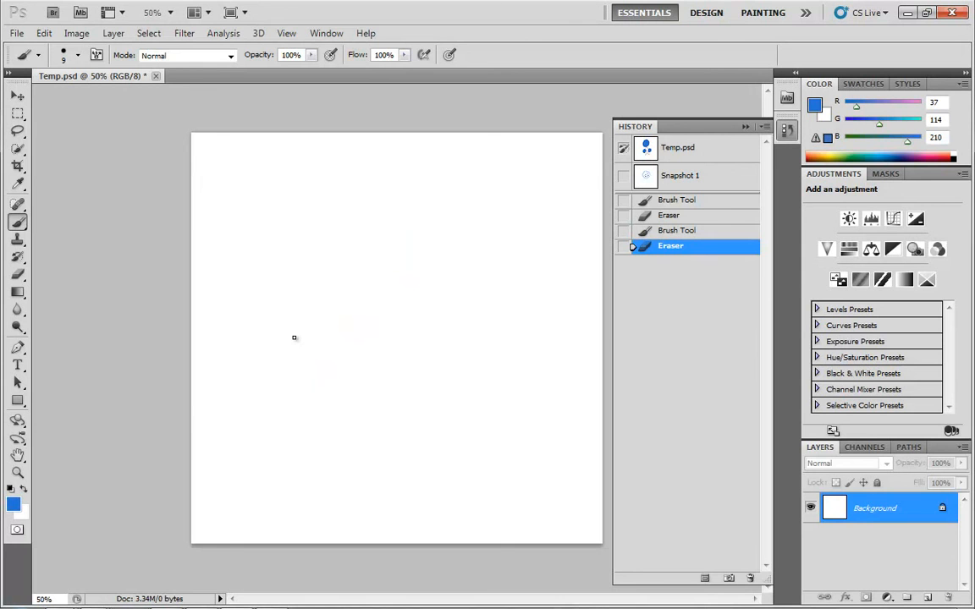